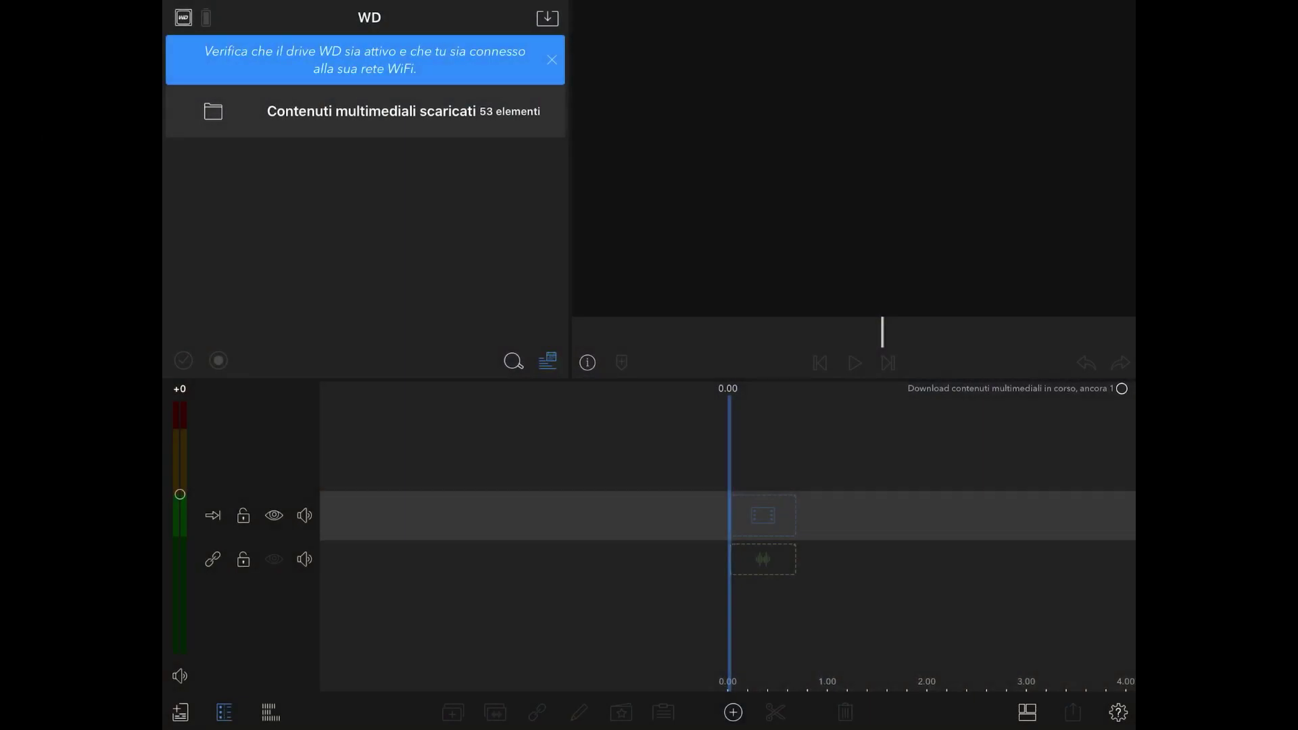
# Step: Hide the track controls column so the empty timeline fills the editing area
pyautogui.click(224, 712)
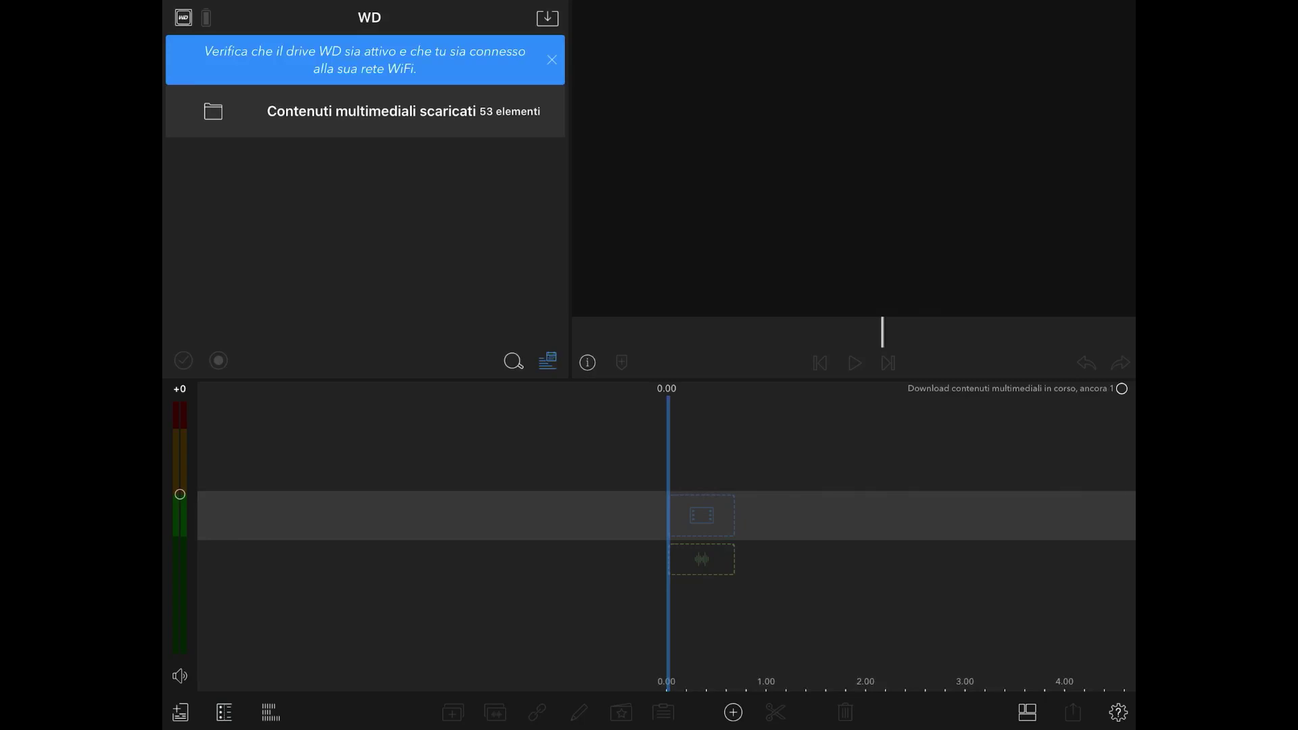
# Step: Add a Plain-White title clip and change its text to 'LumaFusion tutorial italiano'
pyautogui.click(732, 711)
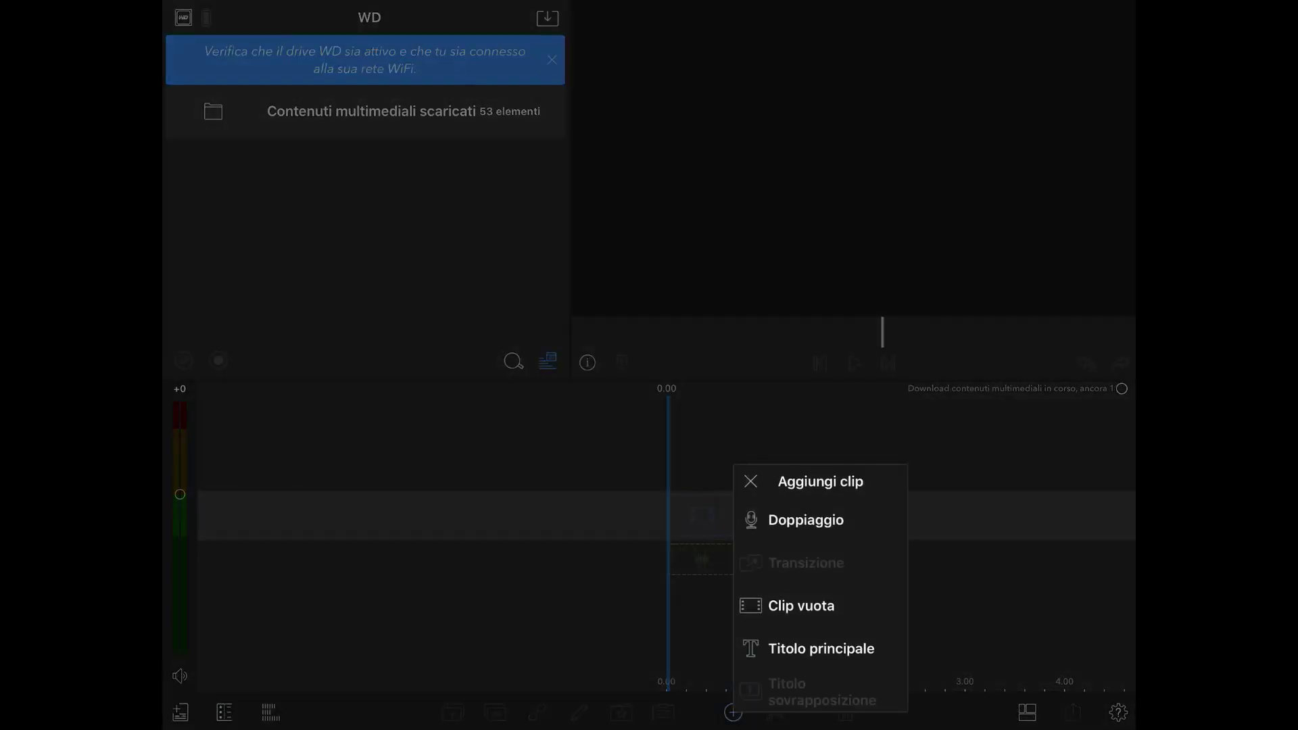
pyautogui.click(826, 648)
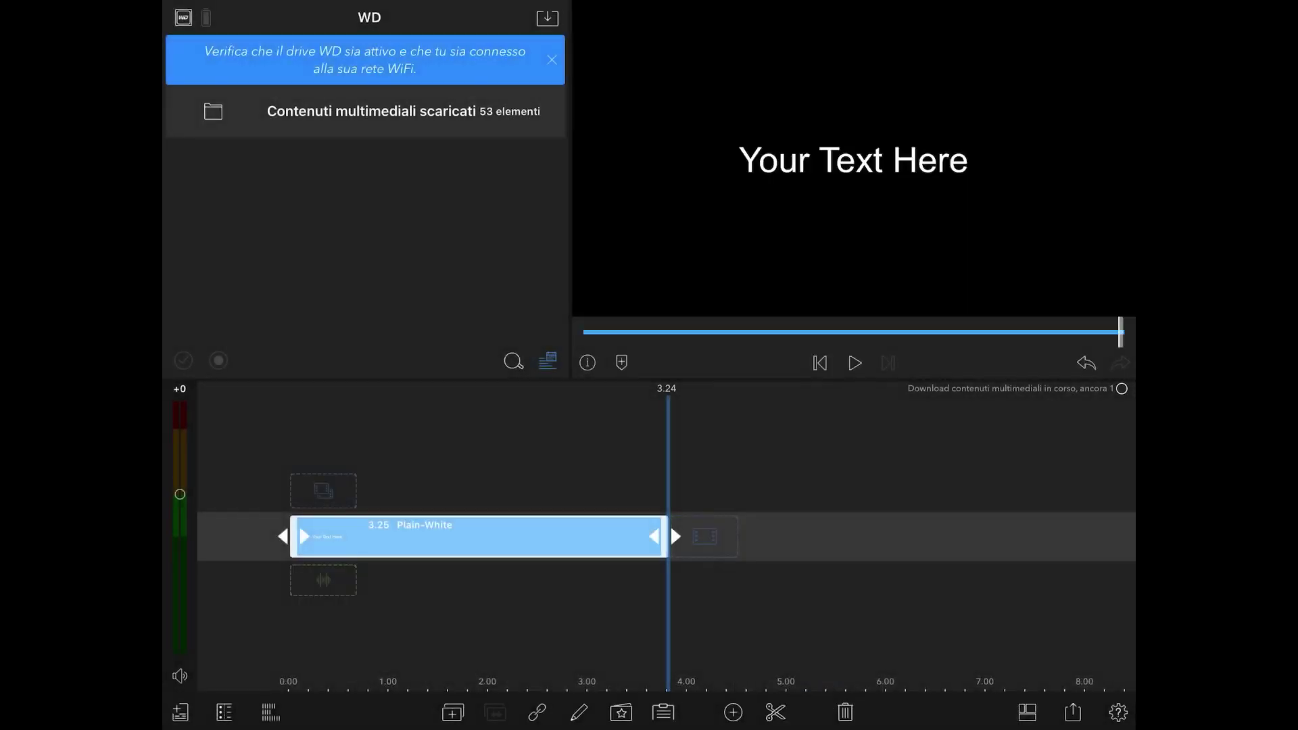
pyautogui.click(595, 531)
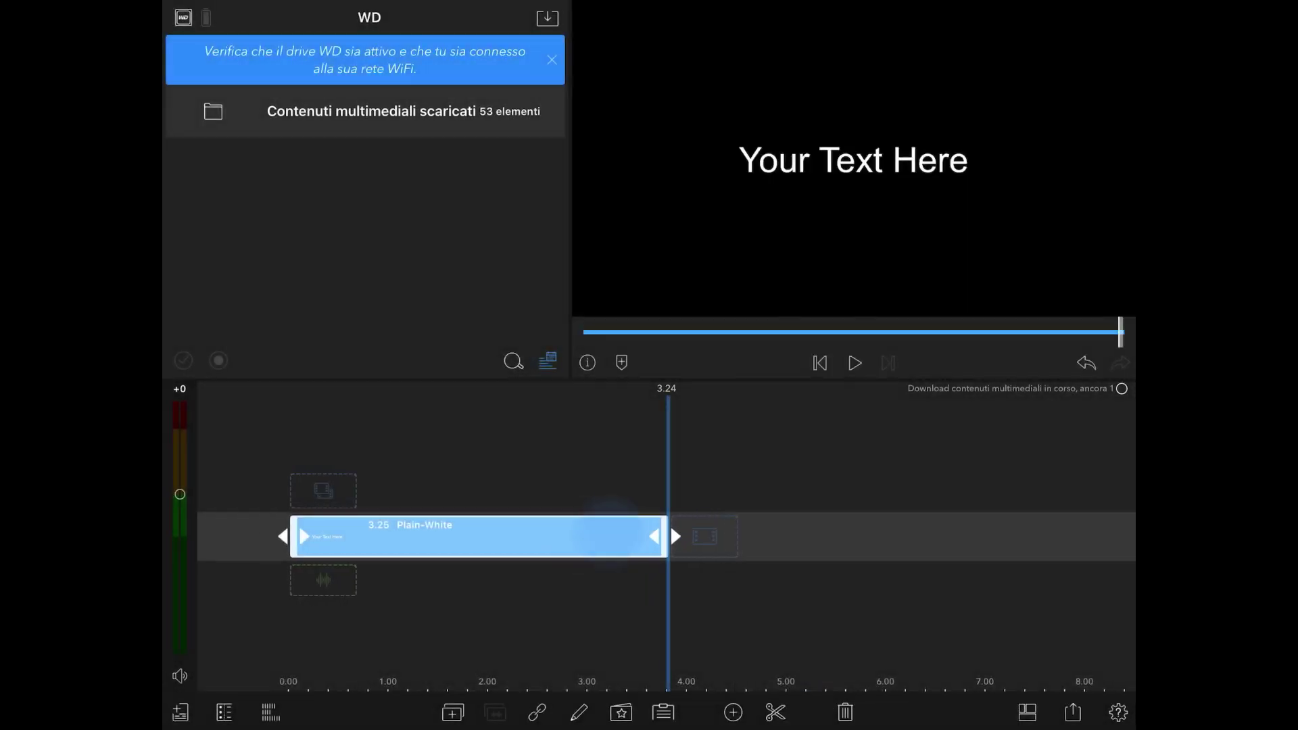
pyautogui.click(612, 531)
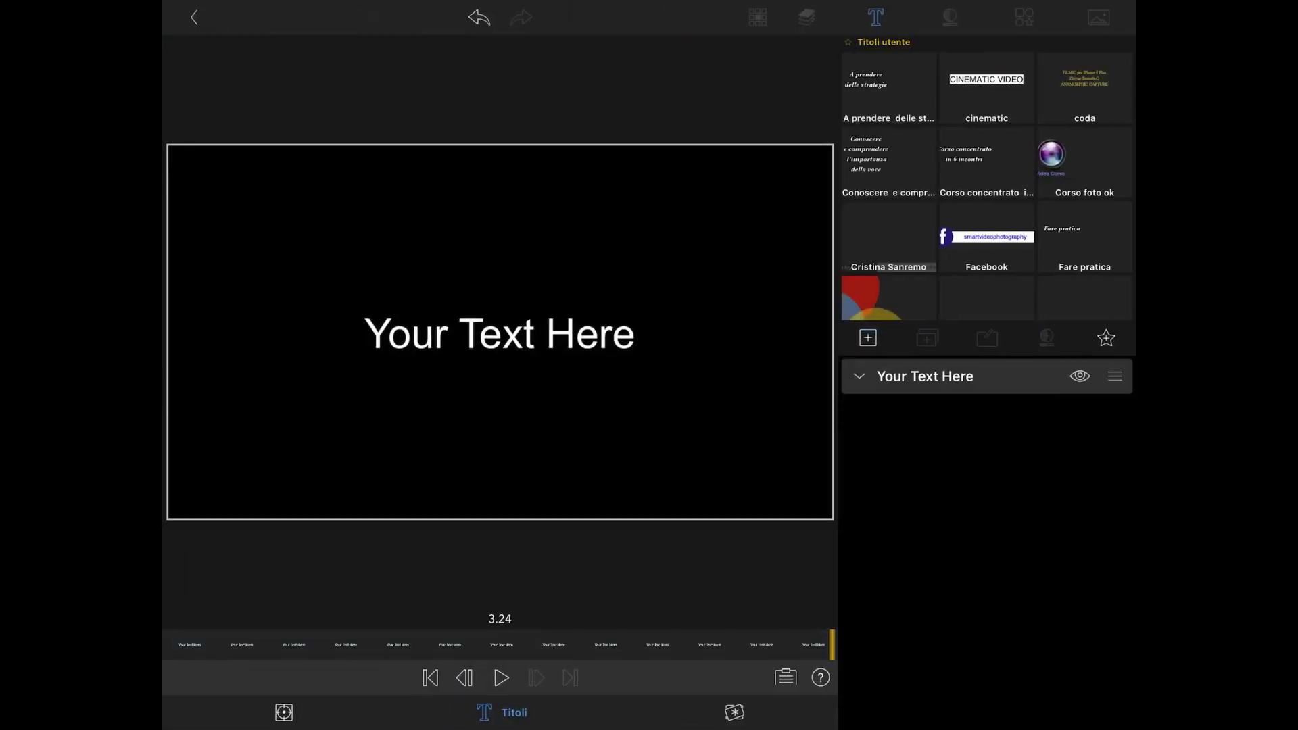
pyautogui.doubleClick(611, 328)
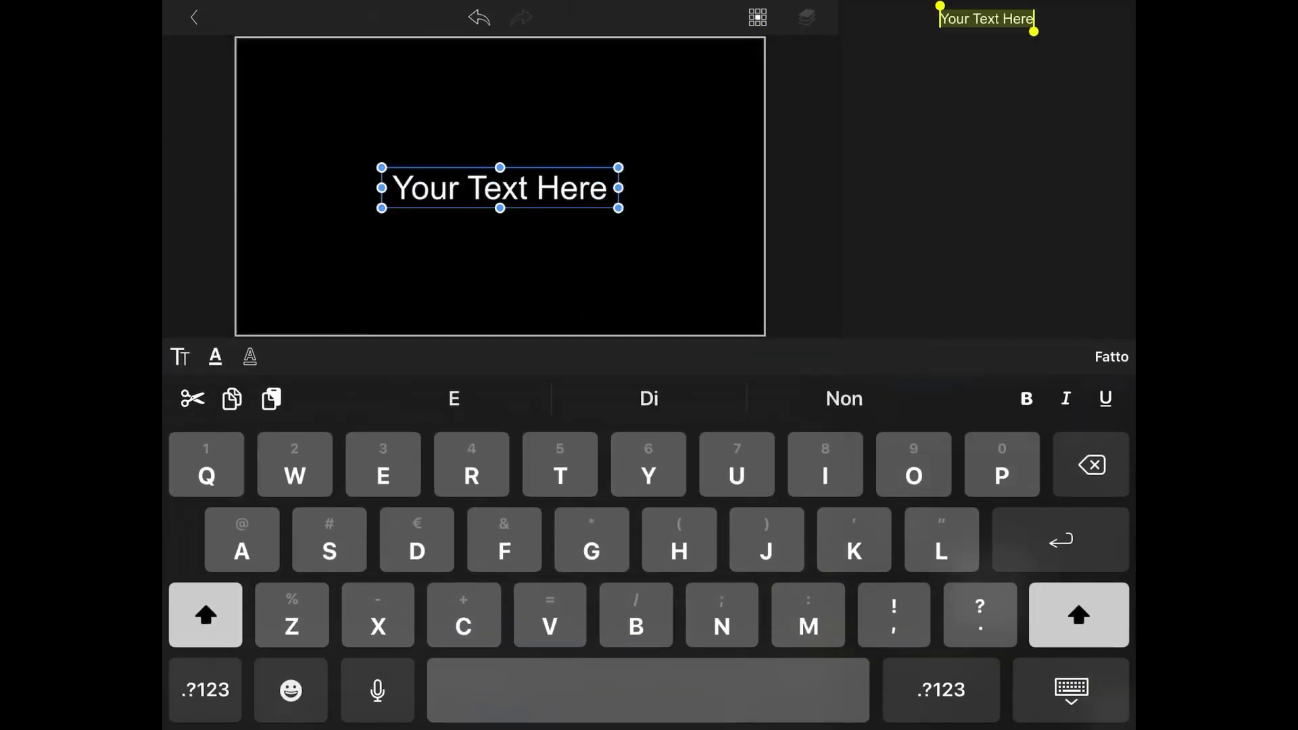
pyautogui.write('LumaFusion tutorial italiano')
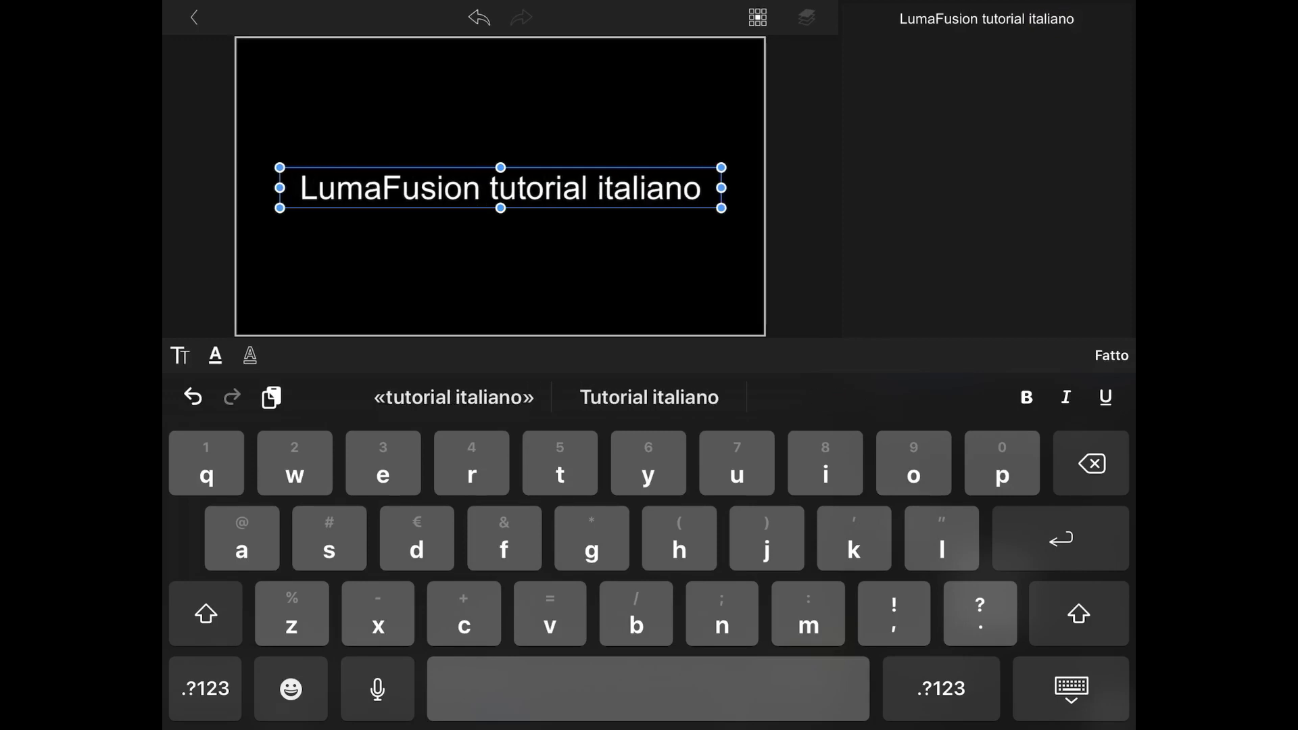
pyautogui.click(1111, 355)
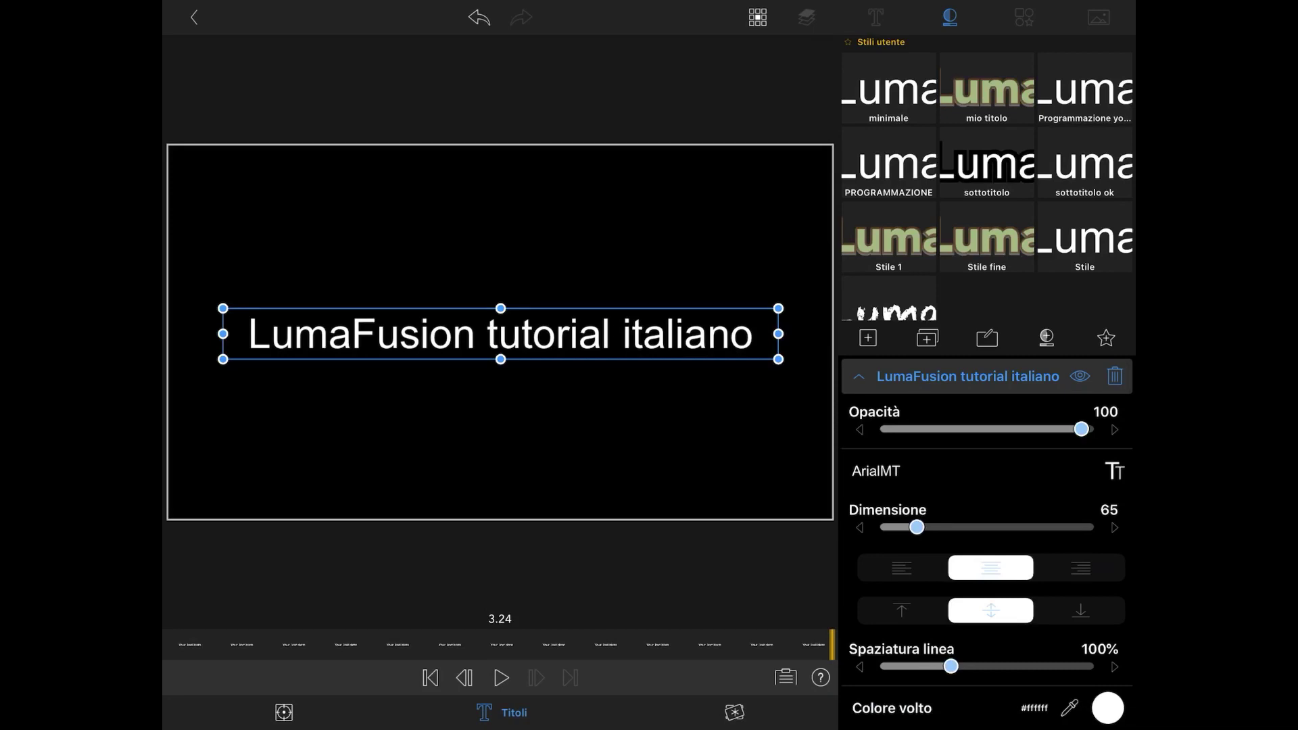
# Step: Test a larger title size and frame move, reset the frame, then set Dimensione to 72
pyautogui.moveTo(916, 527); pyautogui.dragTo(949, 527)
pyautogui.click(287, 703)
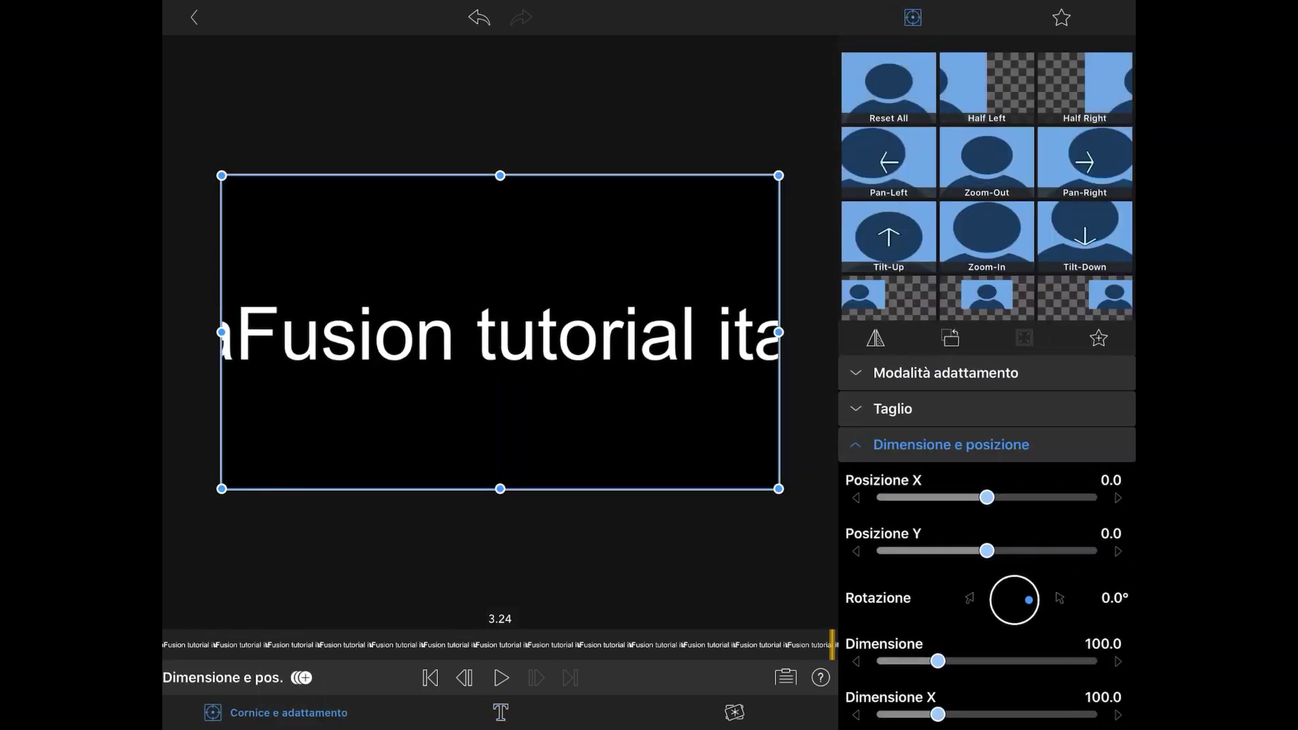
pyautogui.moveTo(679, 336)
pyautogui.mouseDown()
pyautogui.moveTo(536, 342)
pyautogui.moveTo(670, 342)
pyautogui.moveTo(628, 324)
pyautogui.mouseUp()
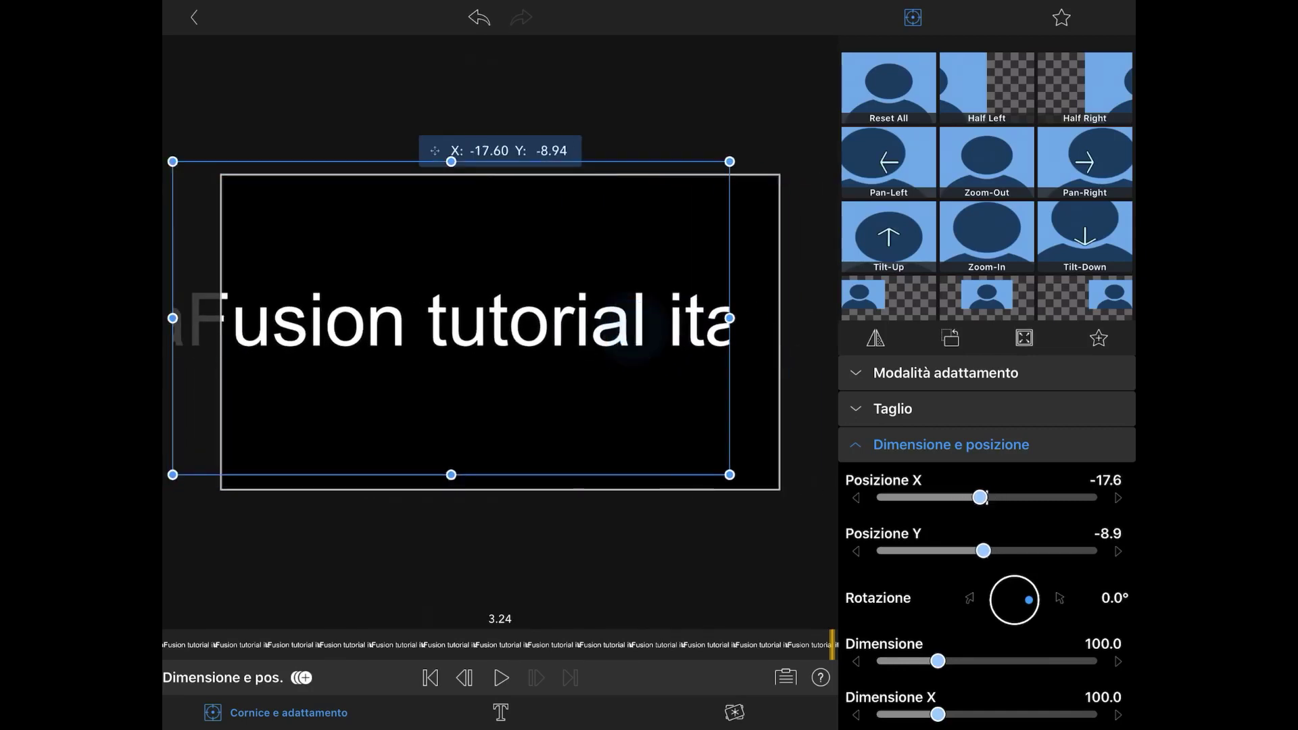
pyautogui.click(888, 88)
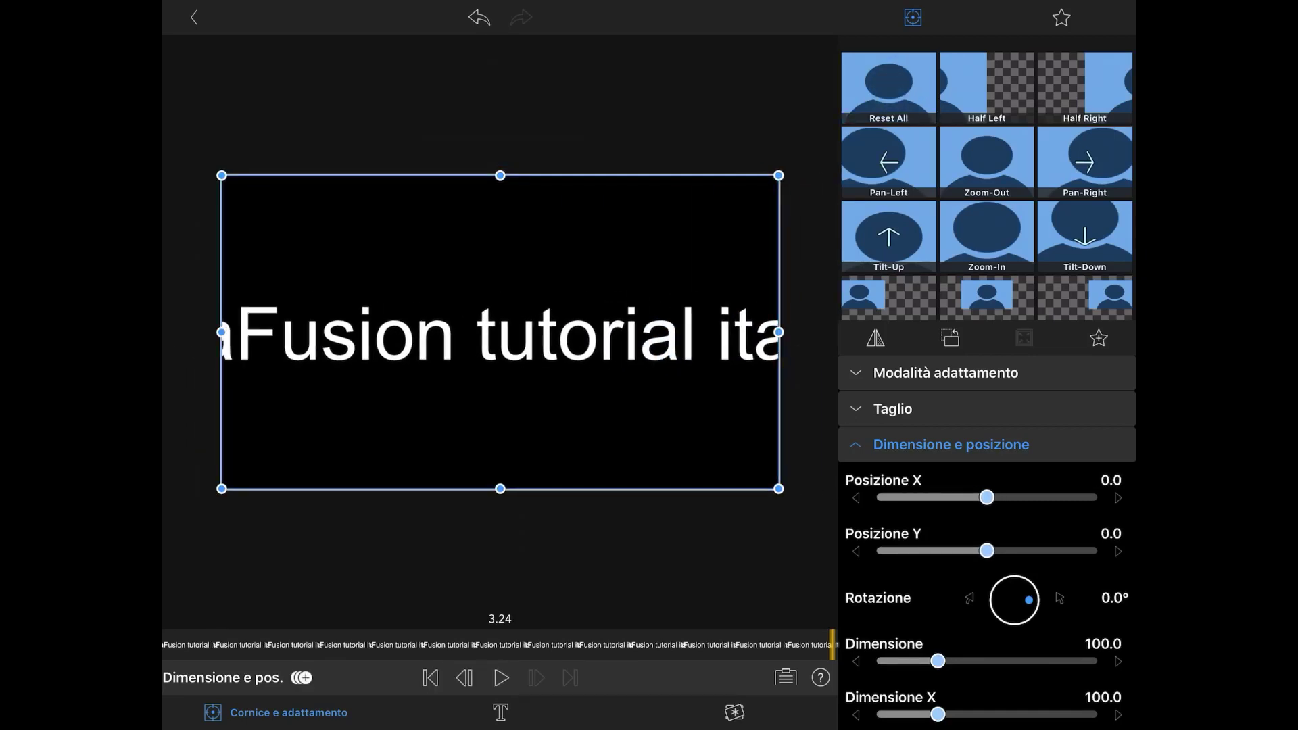
pyautogui.click(501, 712)
pyautogui.moveTo(949, 527); pyautogui.dragTo(920, 528)
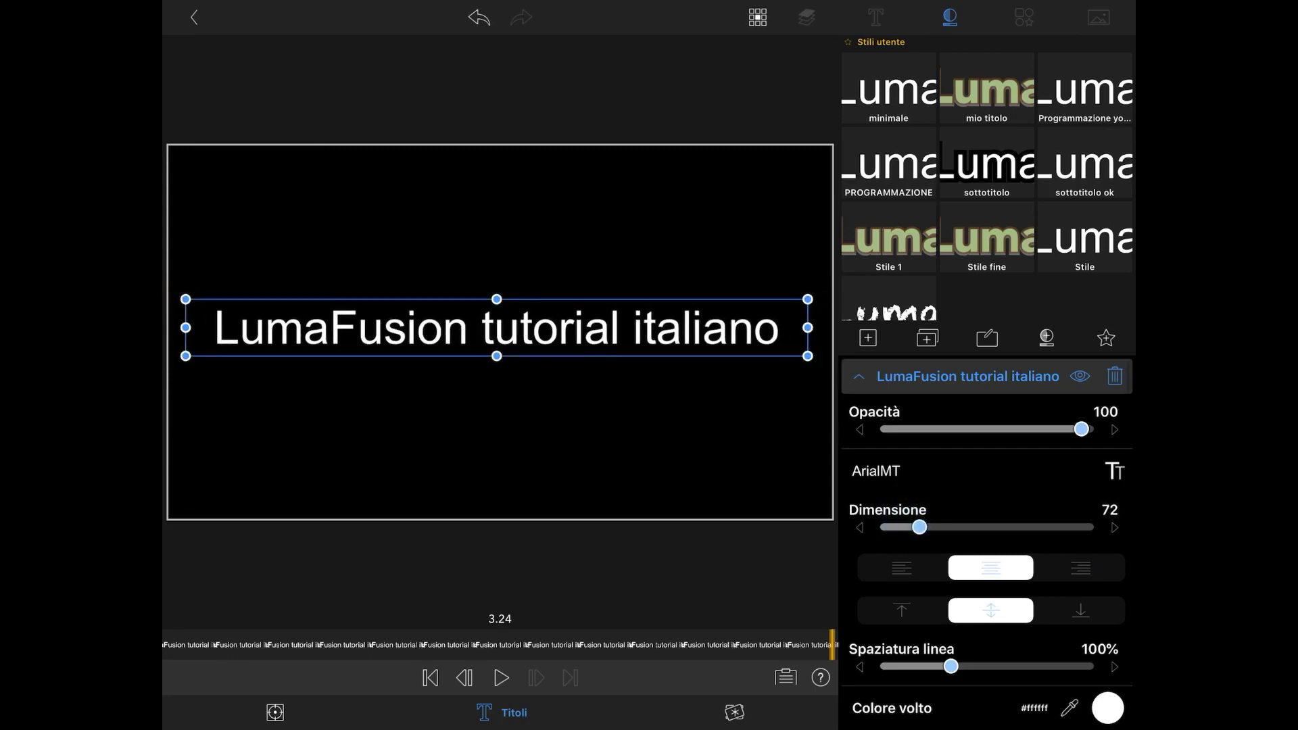
# Step: Apply the transumanza style preset for the Chalkduster font and close the title editor
pyautogui.scroll(-5, 987, 203)
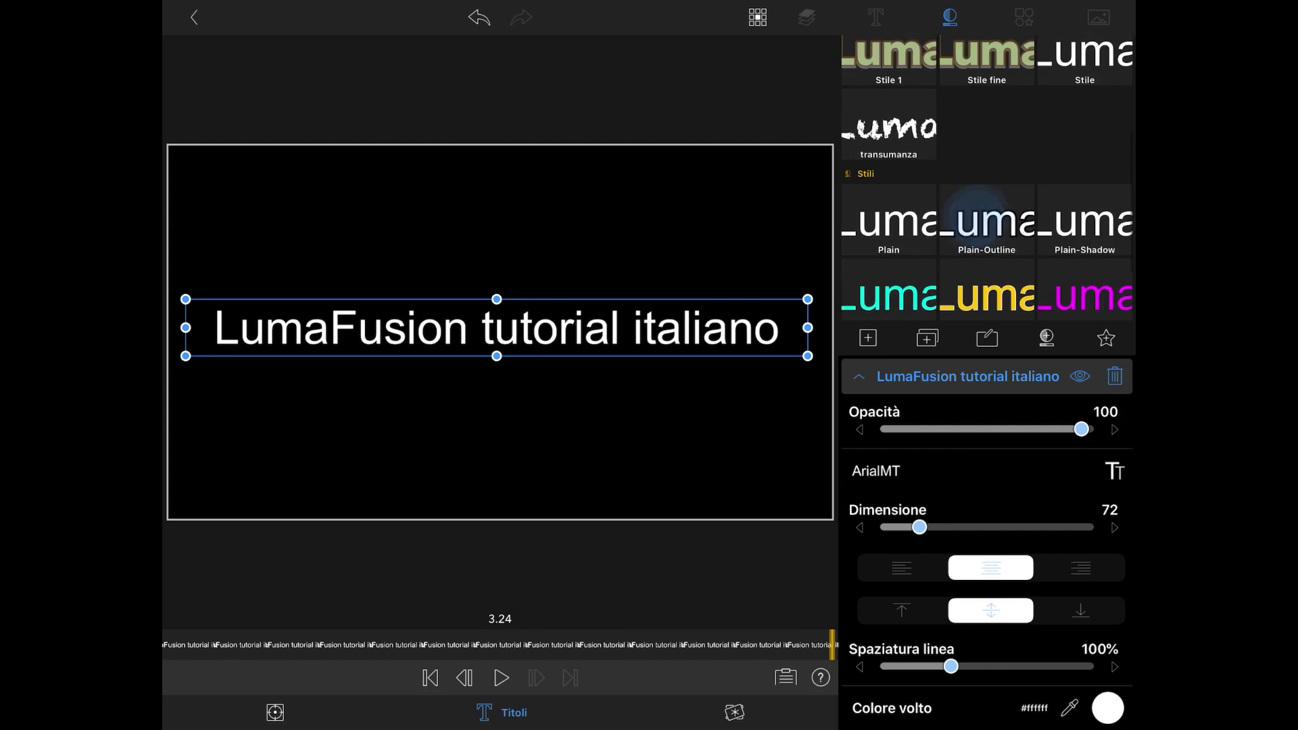
pyautogui.click(888, 125)
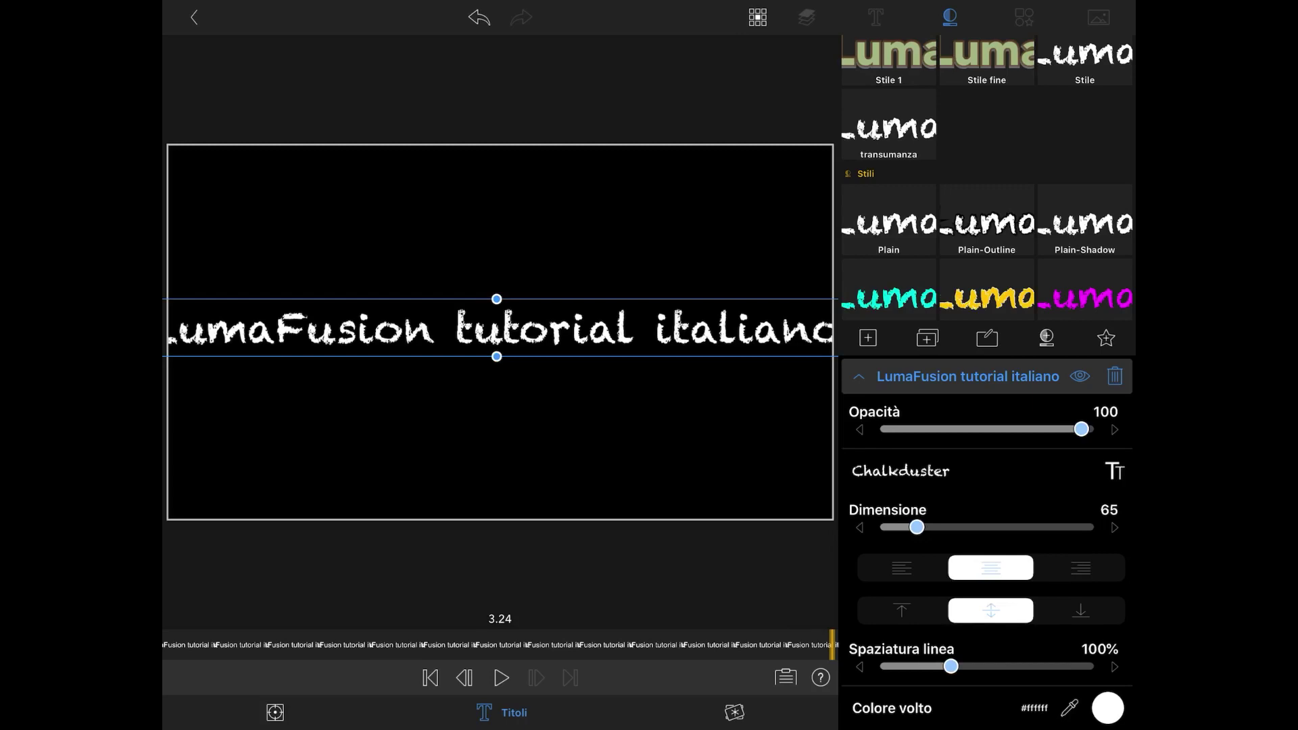
pyautogui.press('Escape')
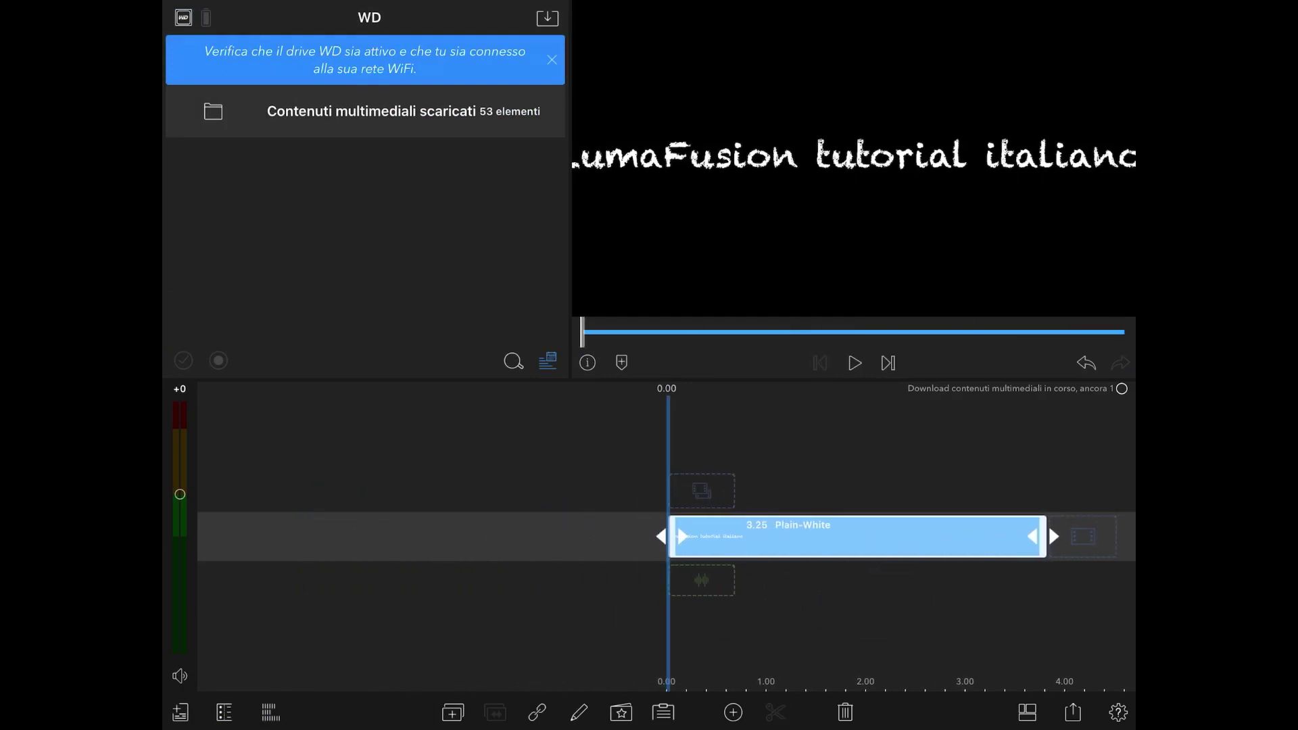
# Step: Place the Storyblocks Filmati clip Slow Motion Splashing Water on the track above the title
pyautogui.click(183, 17)
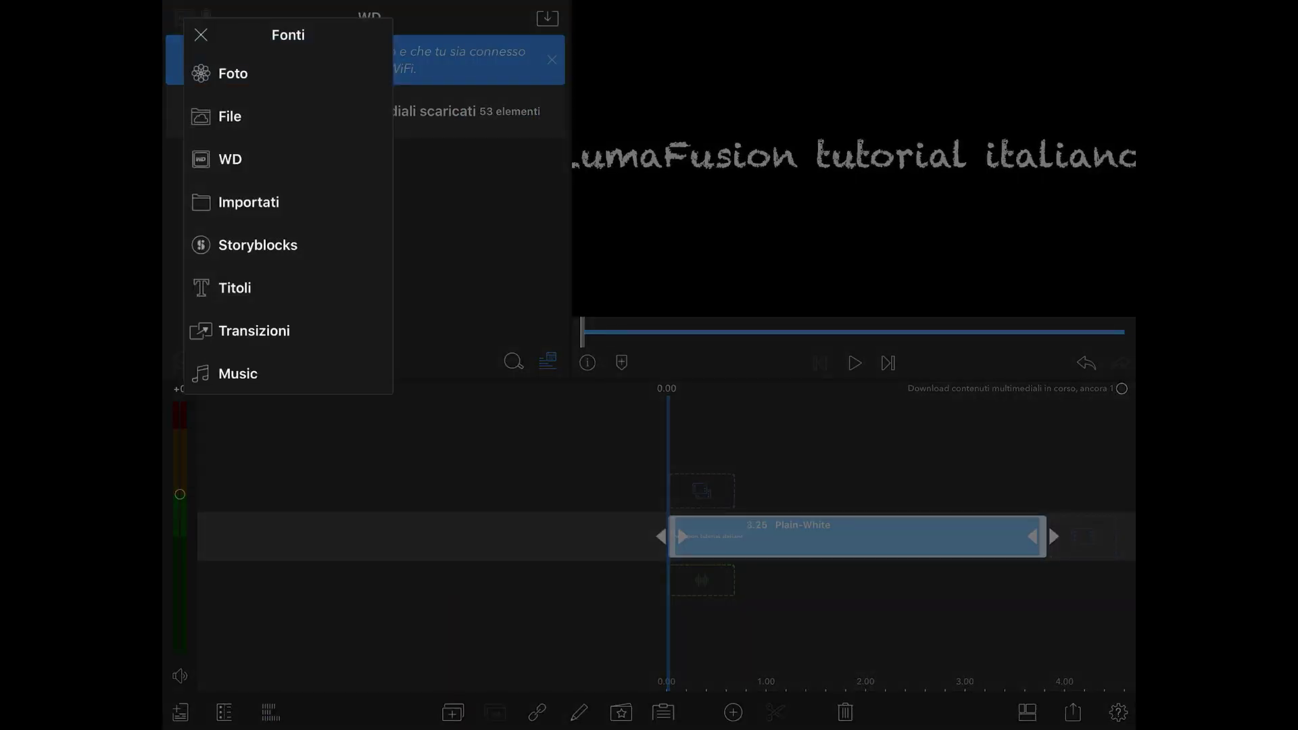
pyautogui.click(230, 159)
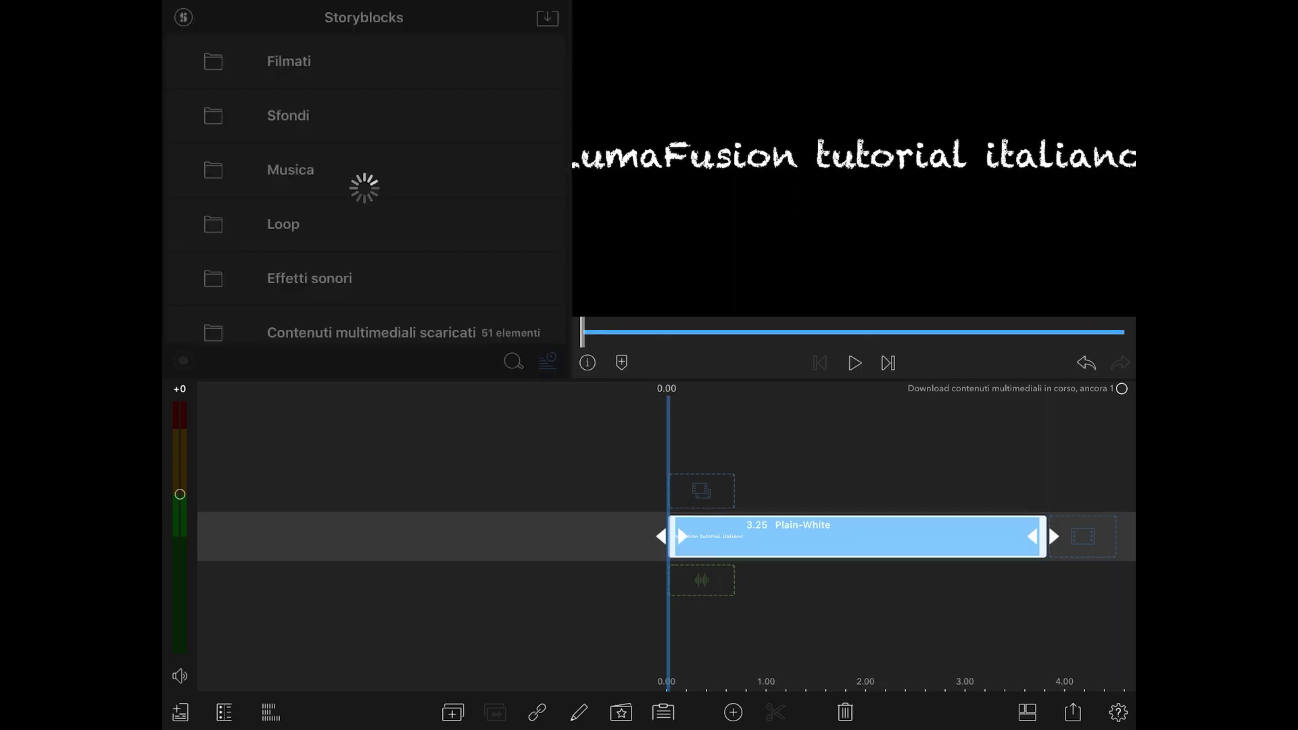
pyautogui.click(288, 61)
pyautogui.moveTo(379, 62); pyautogui.dragTo(704, 456)
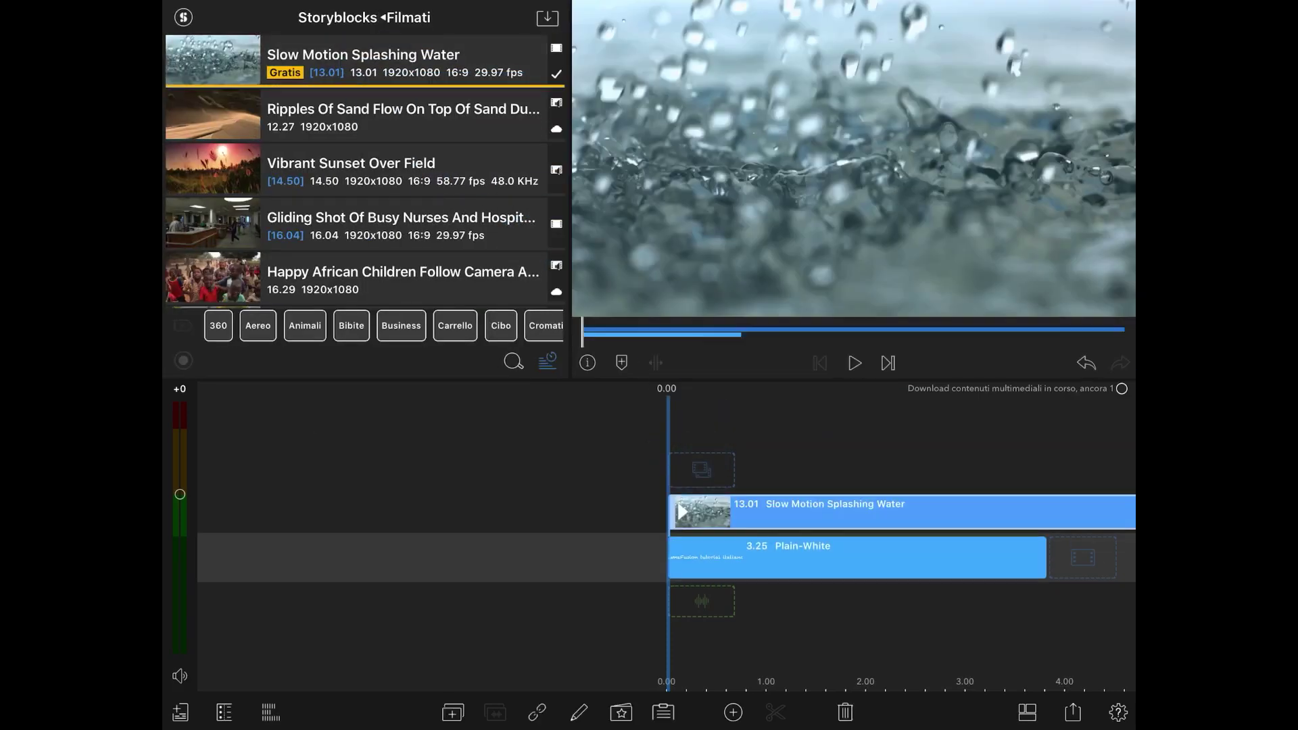
pyautogui.moveTo(881, 598); pyautogui.dragTo(696, 599)
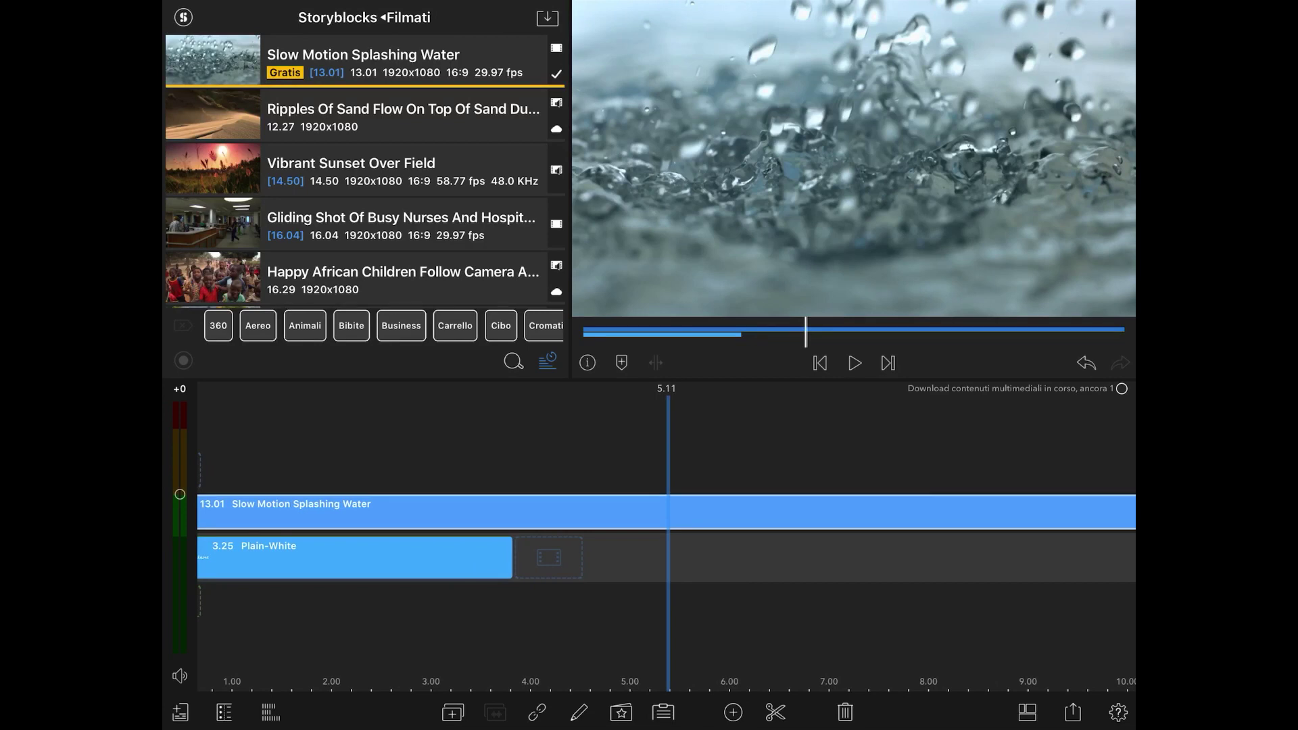
# Step: Extend the Plain-White title clip so it ends with the water clip at 13.00
pyautogui.click(491, 549)
pyautogui.moveTo(655, 557); pyautogui.dragTo(1122, 557)
pyautogui.moveTo(675, 557); pyautogui.dragTo(1122, 557)
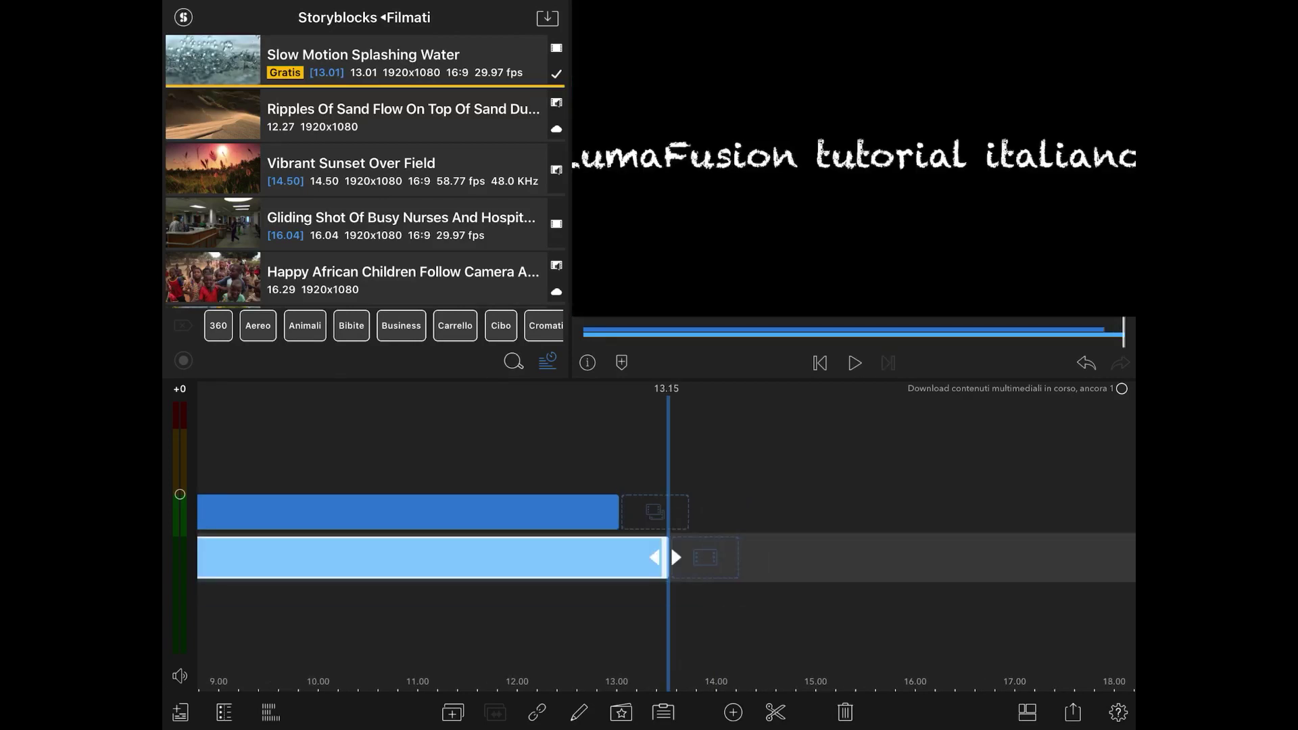
pyautogui.click(821, 363)
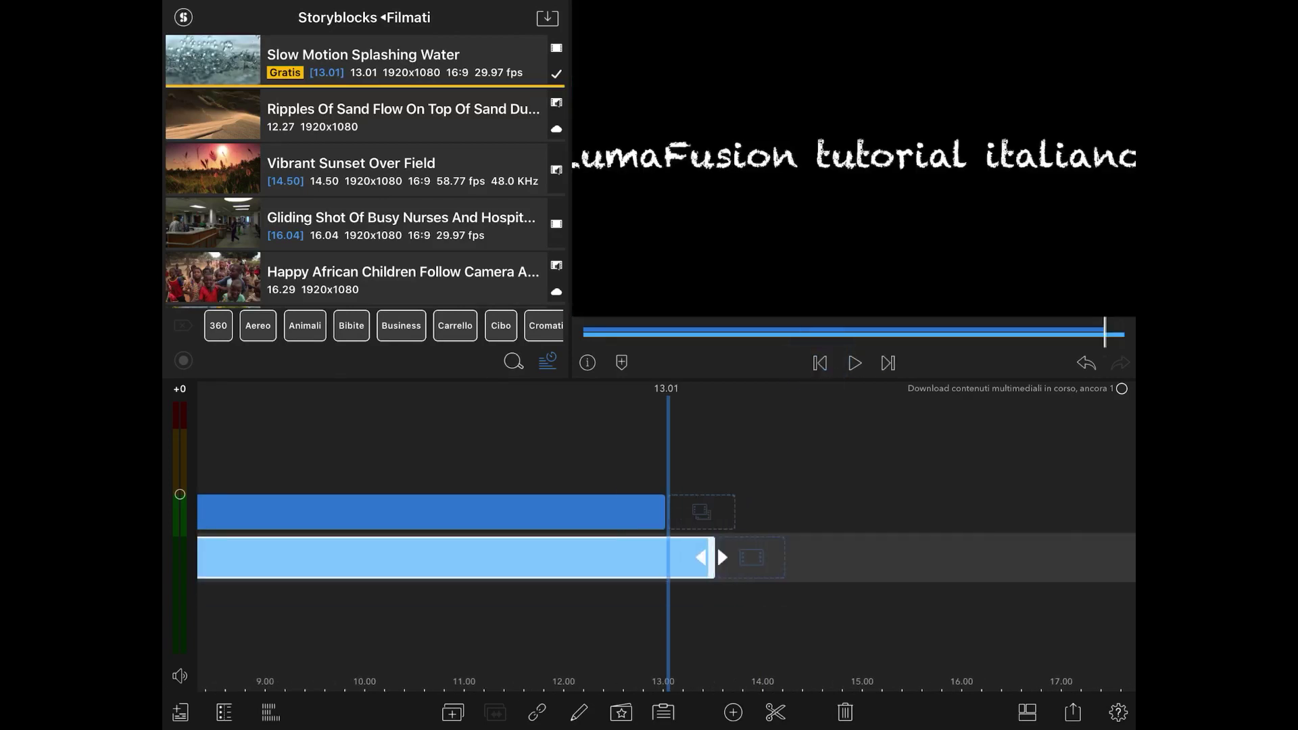
pyautogui.moveTo(703, 557); pyautogui.dragTo(668, 557)
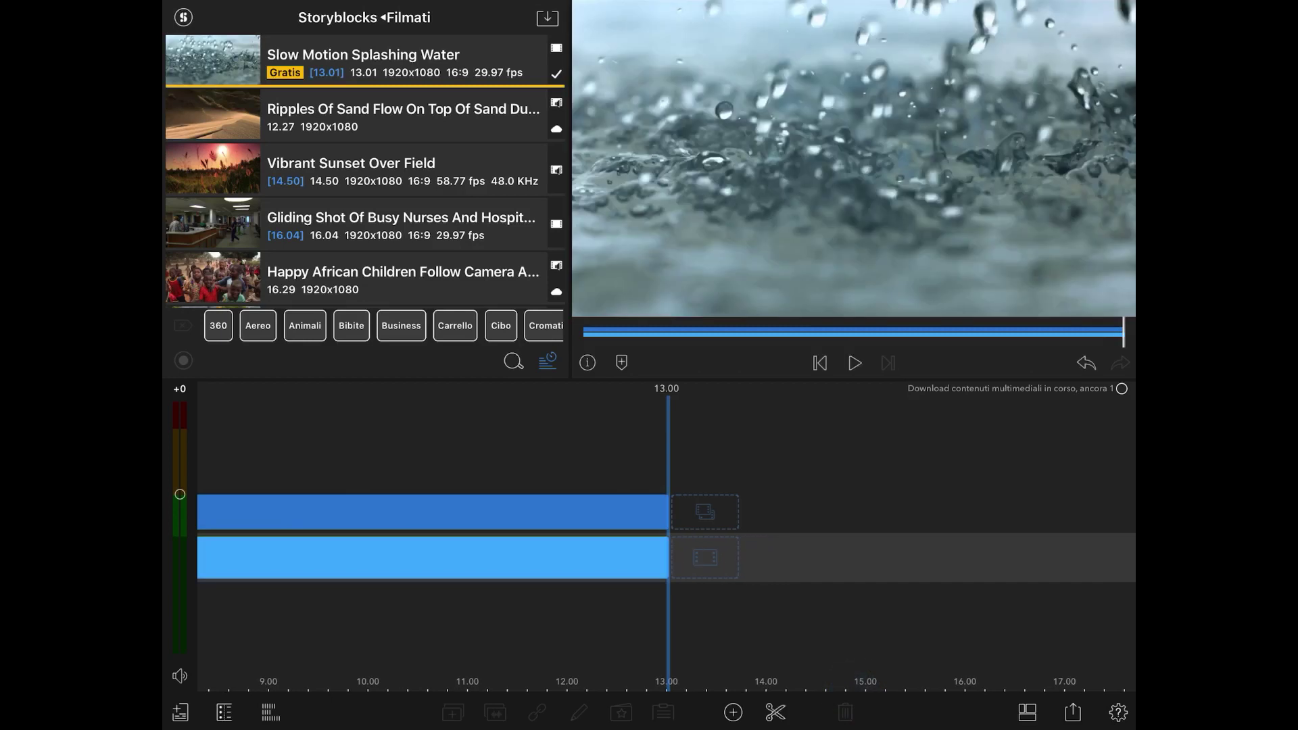
# Step: Set the water clip's Miscelazione blend mode to Scurimento in Cornice e adattamento
pyautogui.doubleClick(577, 512)
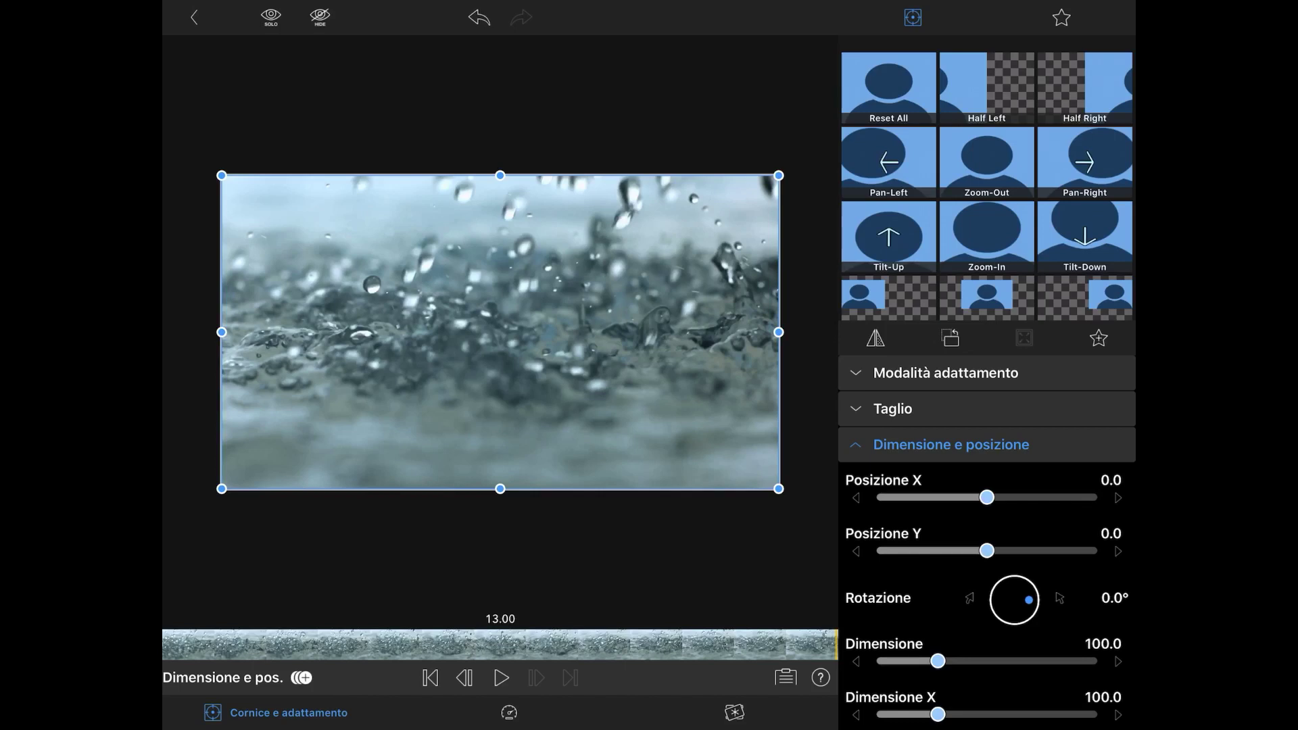
pyautogui.scroll(-5, 1015, 492)
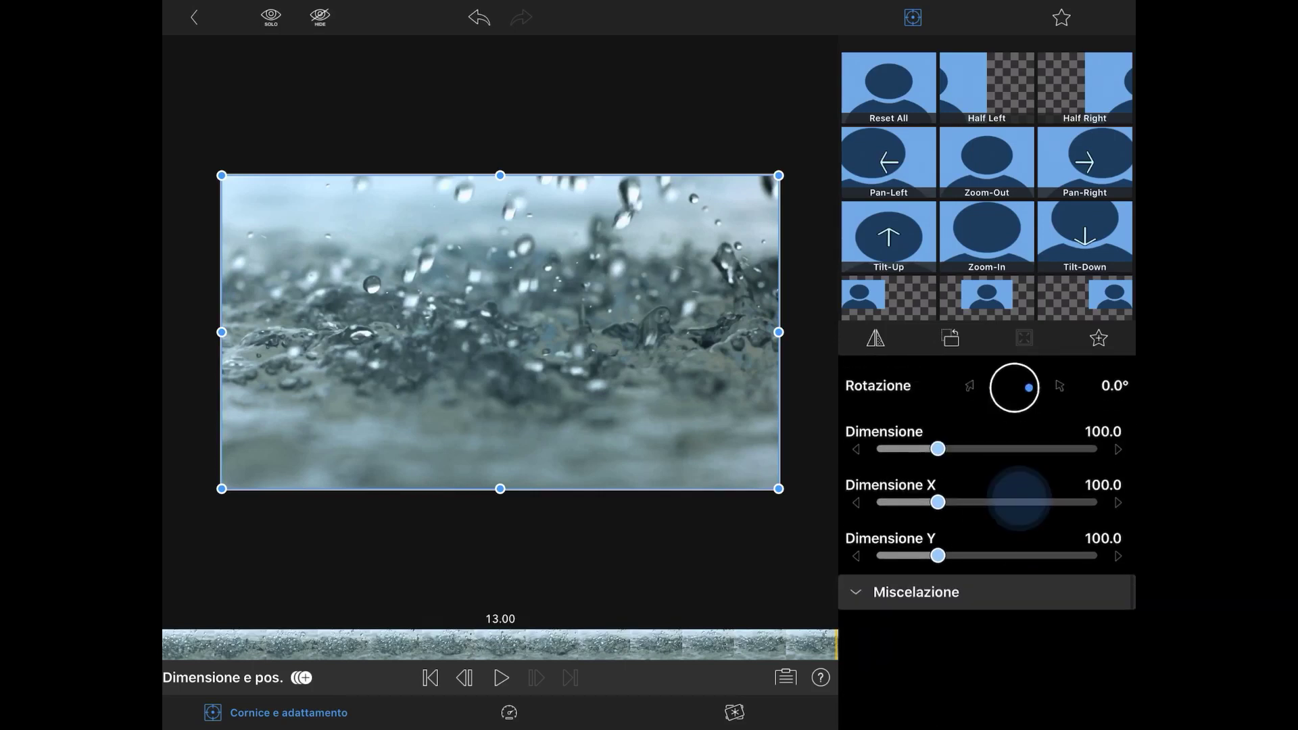
pyautogui.click(916, 705)
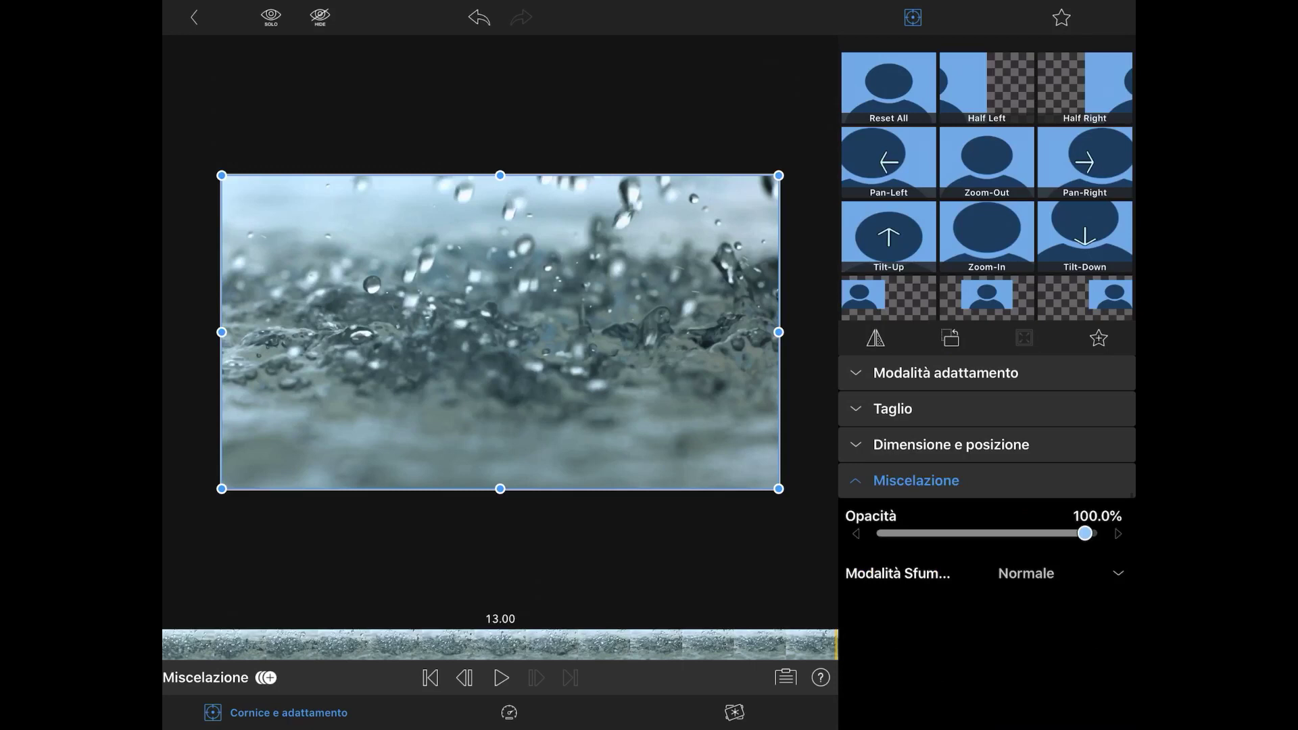
pyautogui.click(1071, 573)
pyautogui.moveTo(1070, 609); pyautogui.dragTo(1067, 595)
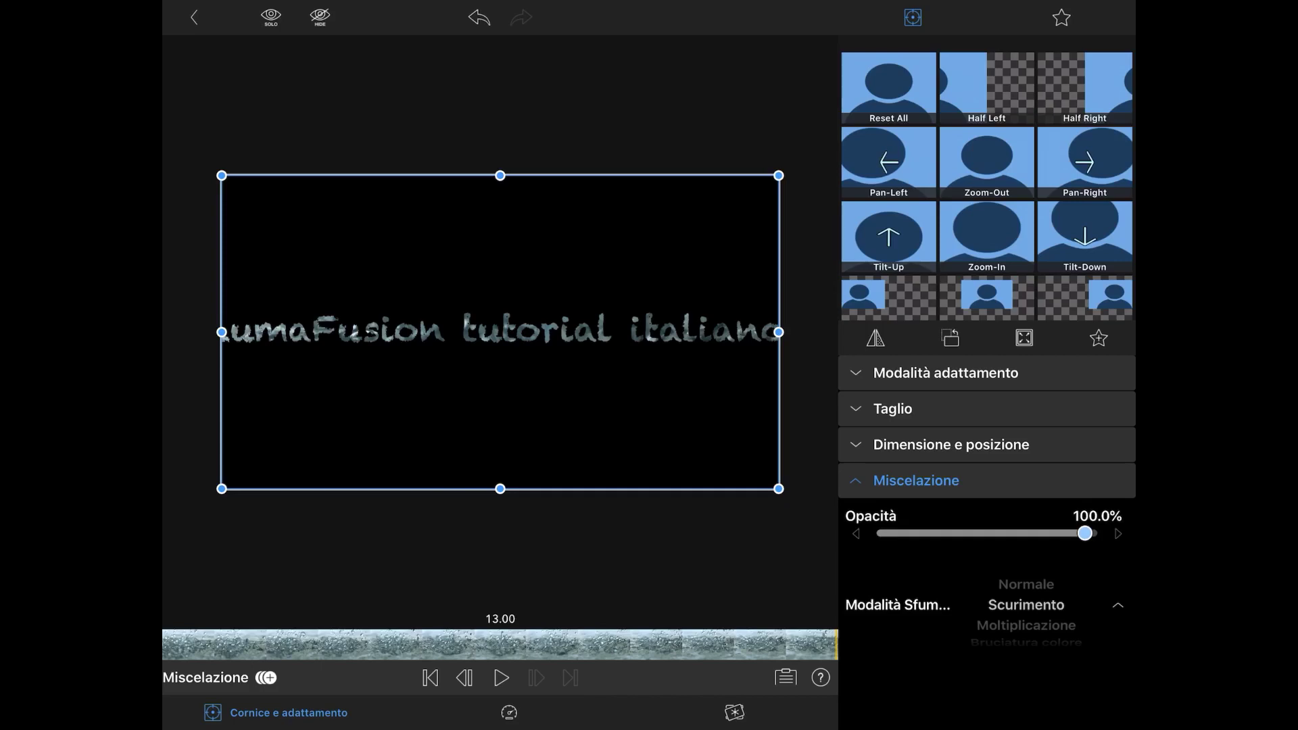
pyautogui.click(212, 712)
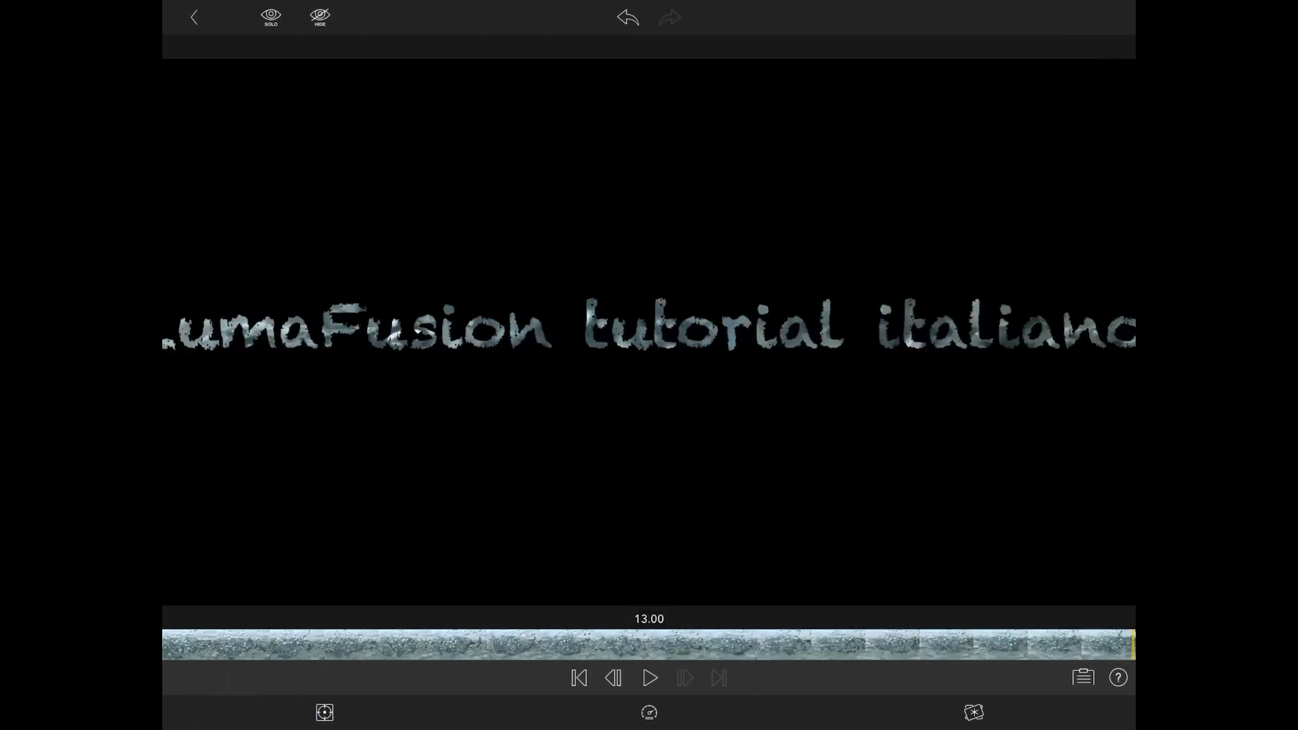
# Step: Back on the timeline, move the playhead to about 7.15 and open the title's text settings
pyautogui.click(194, 17)
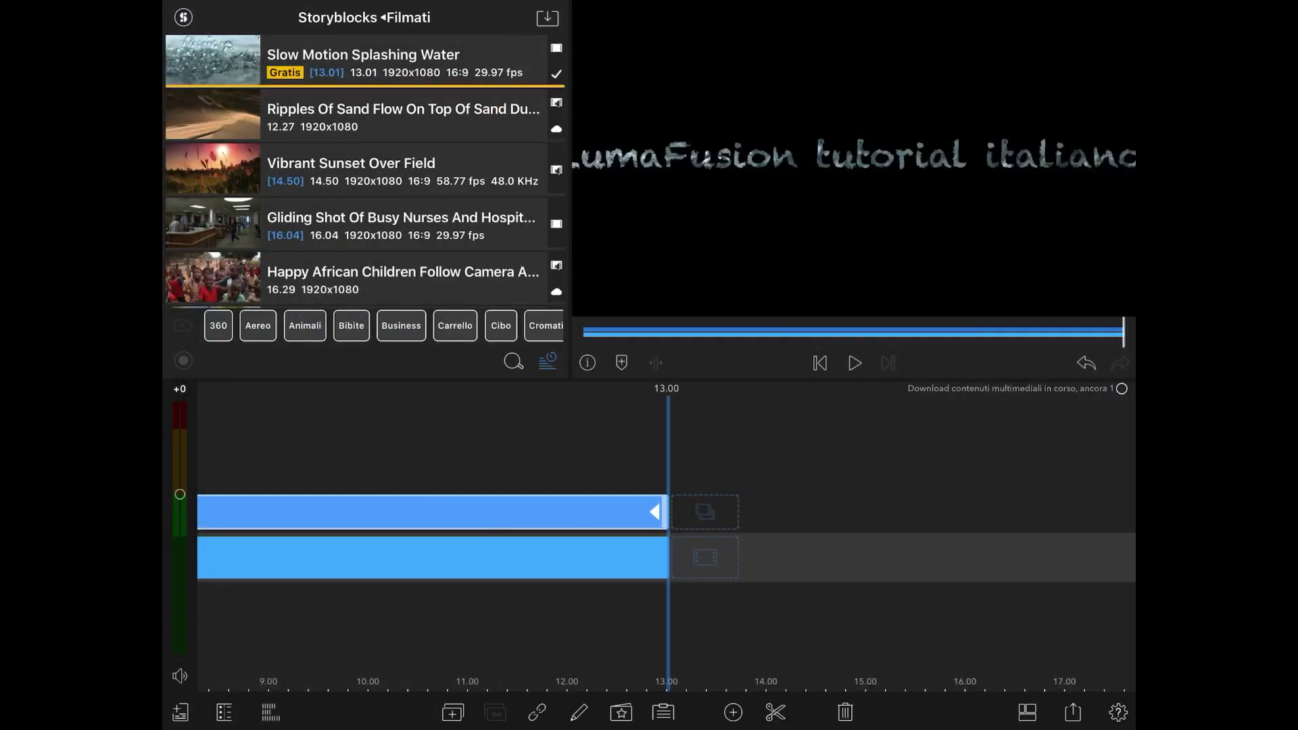
pyautogui.moveTo(473, 622); pyautogui.dragTo(1054, 622)
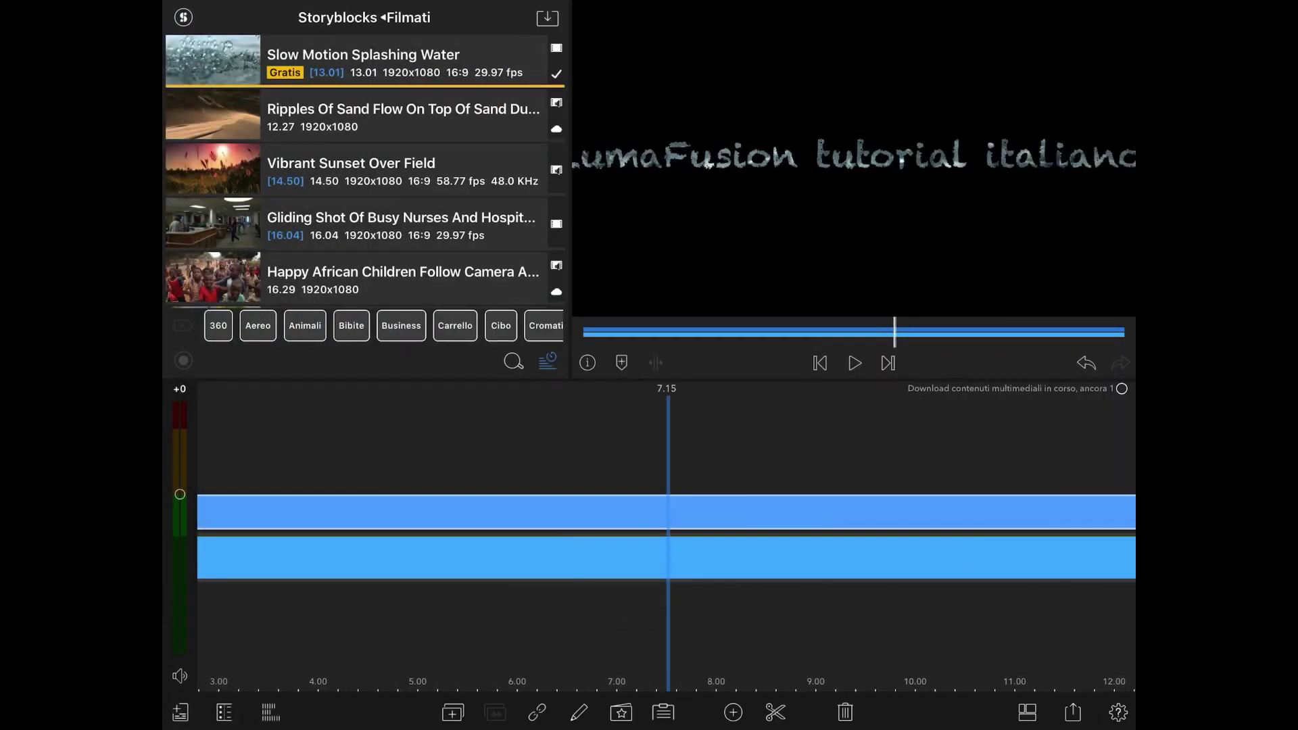
pyautogui.doubleClick(668, 558)
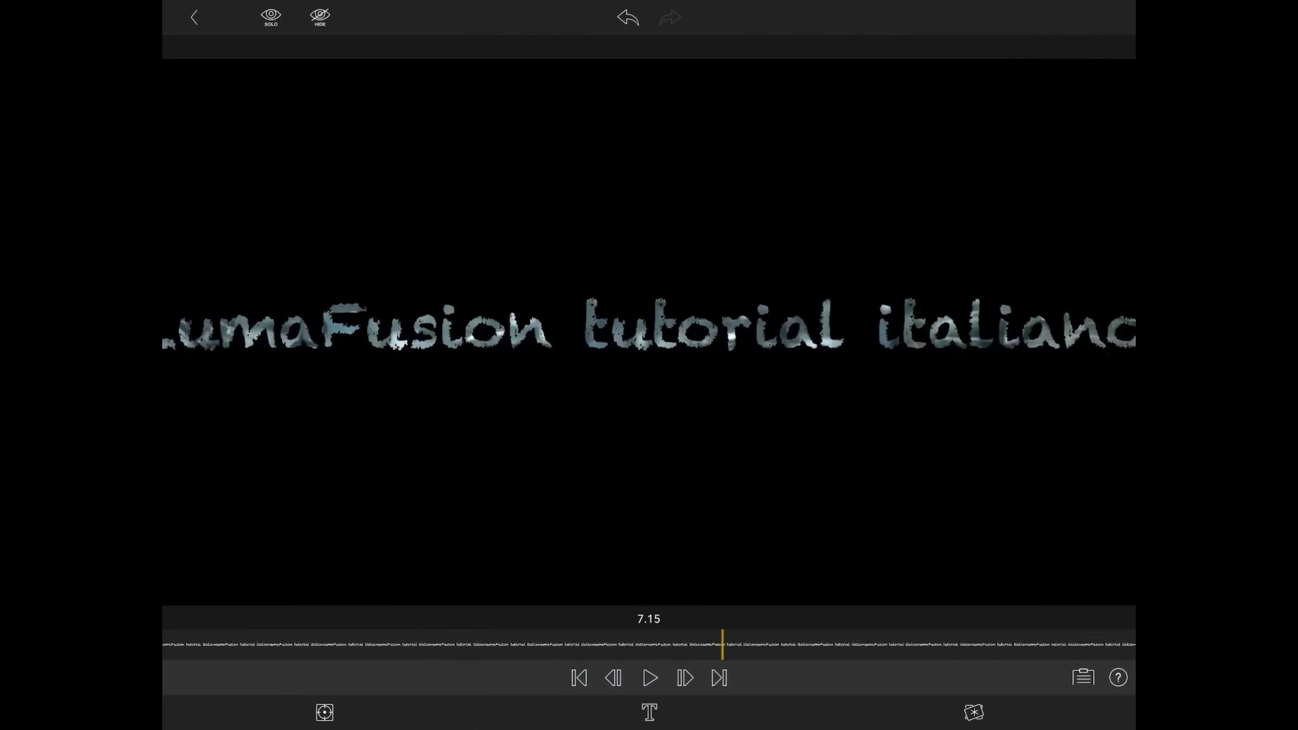
pyautogui.click(649, 712)
# Step: Reduce the title text size to 54, then scale the clip to 400% and further to about 585%
pyautogui.moveTo(916, 527); pyautogui.dragTo(911, 527)
pyautogui.click(274, 712)
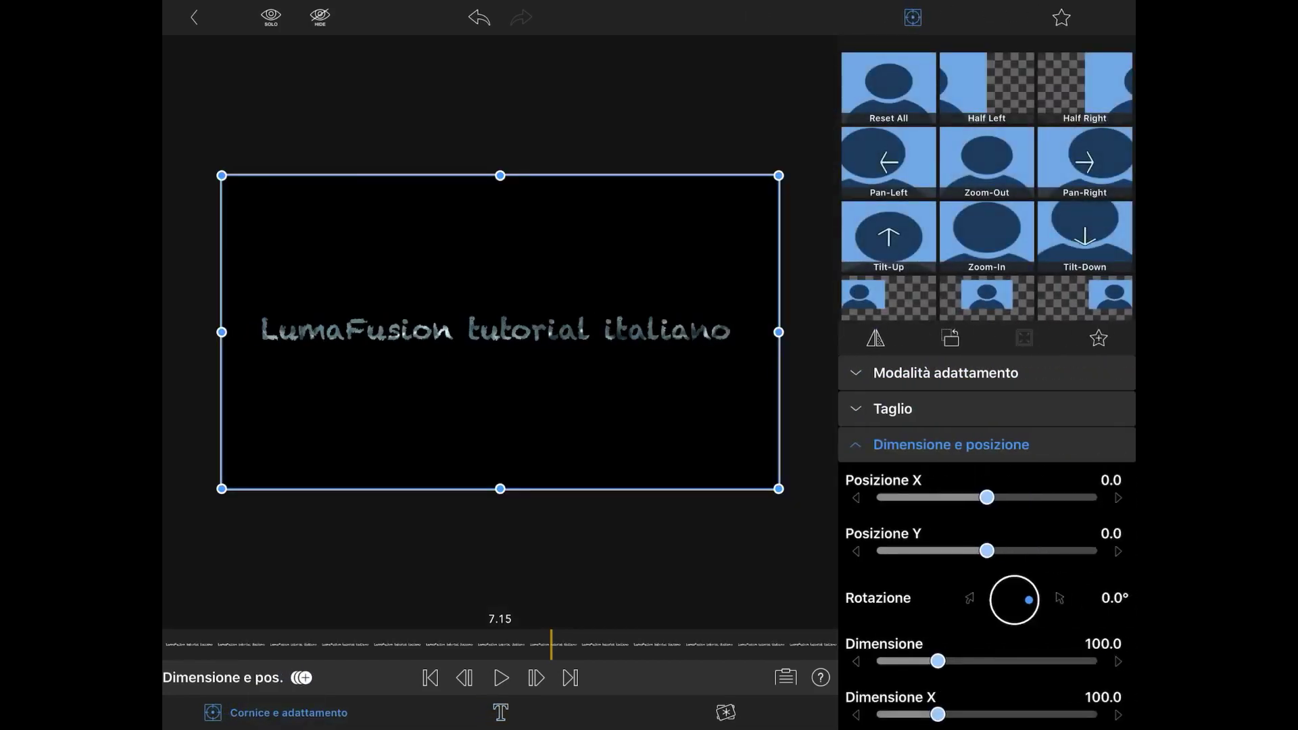
pyautogui.moveTo(937, 661); pyautogui.dragTo(1119, 608)
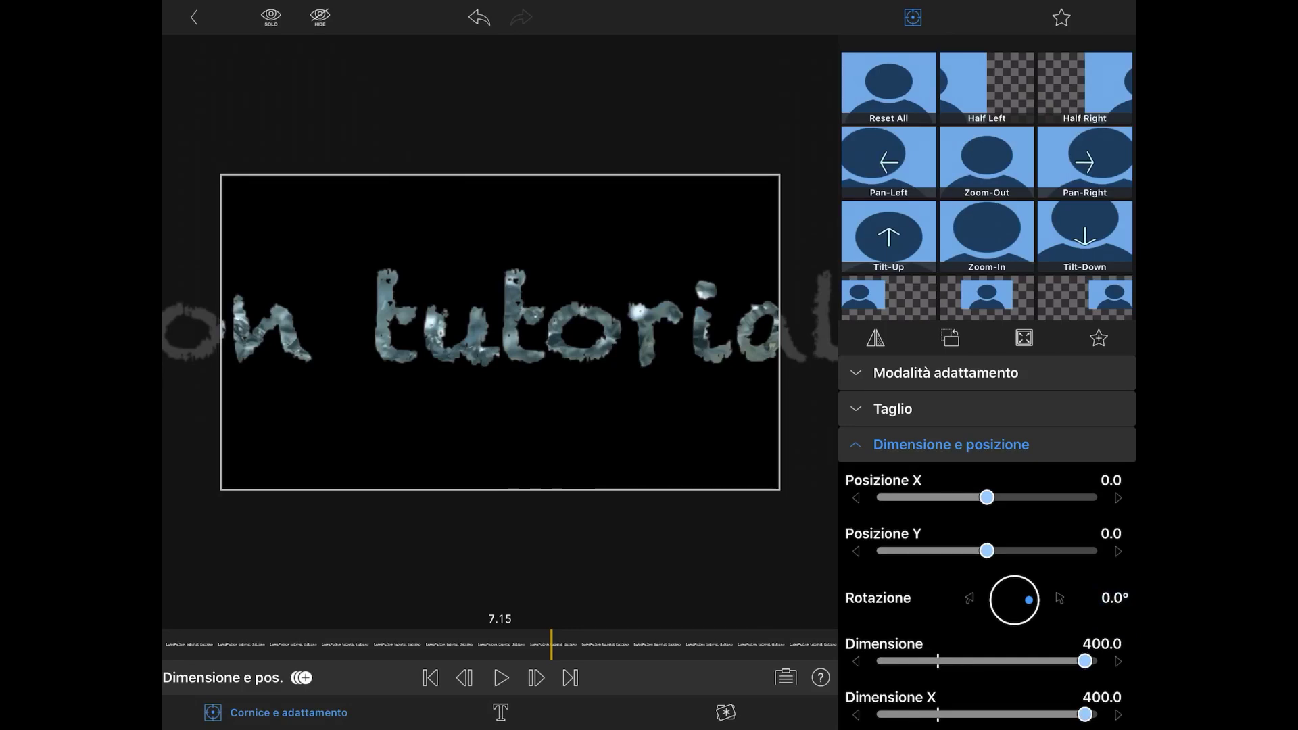
pyautogui.moveTo(593, 364); pyautogui.dragTo(579, 381)
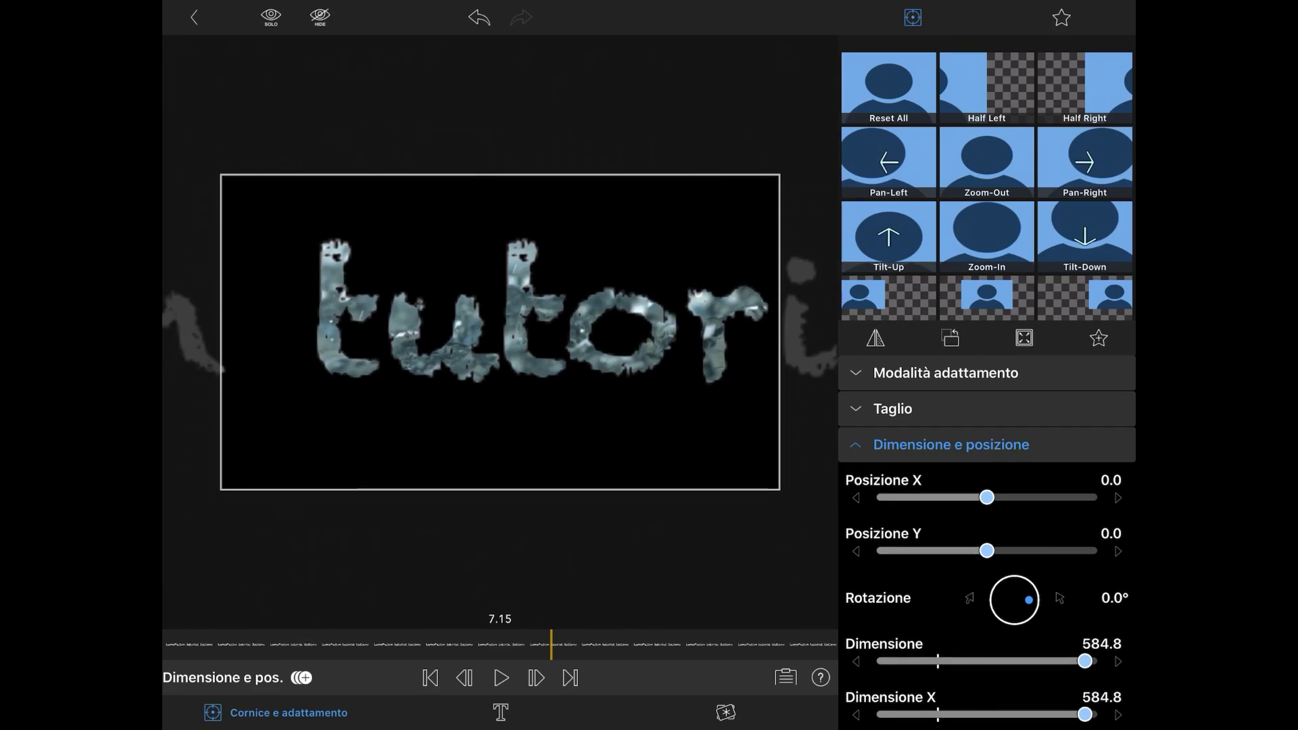
pyautogui.click(500, 712)
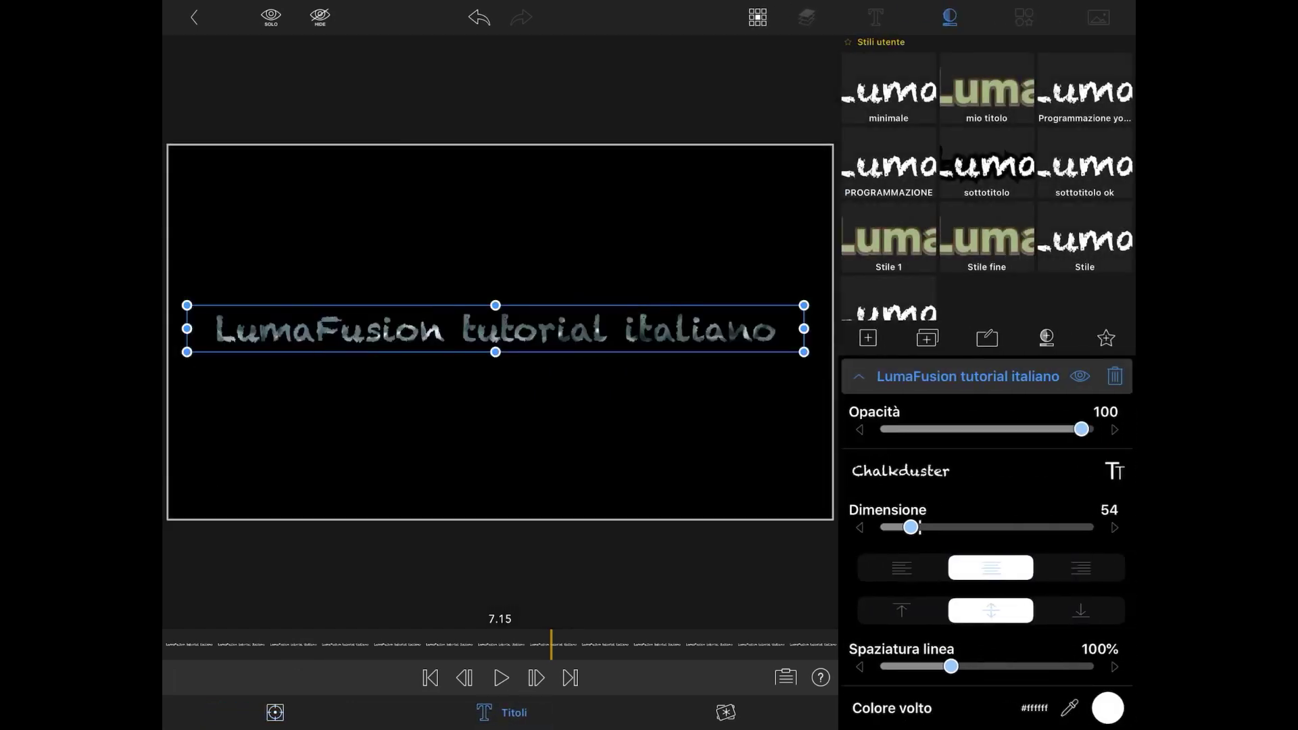
# Step: Switch the title font from Chalkduster to Kinkee via the Recents font list
pyautogui.click(959, 471)
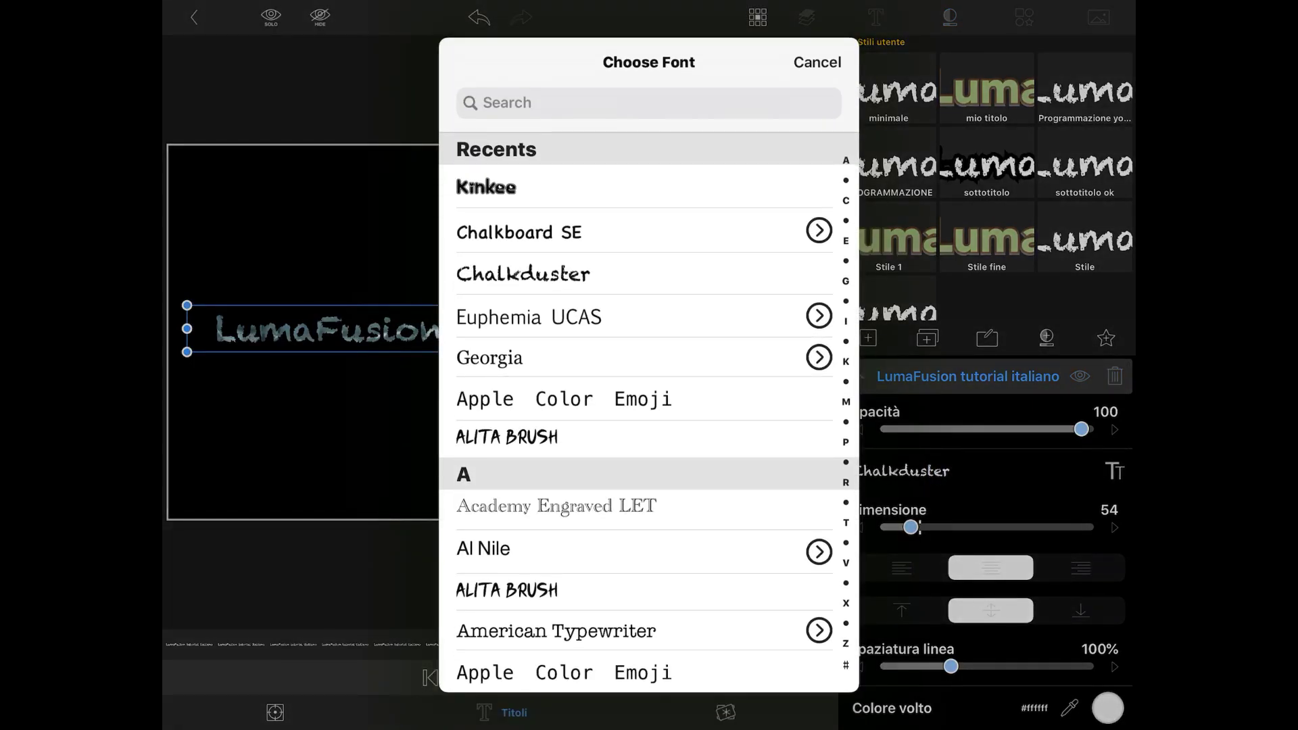
pyautogui.click(486, 187)
pyautogui.click(275, 712)
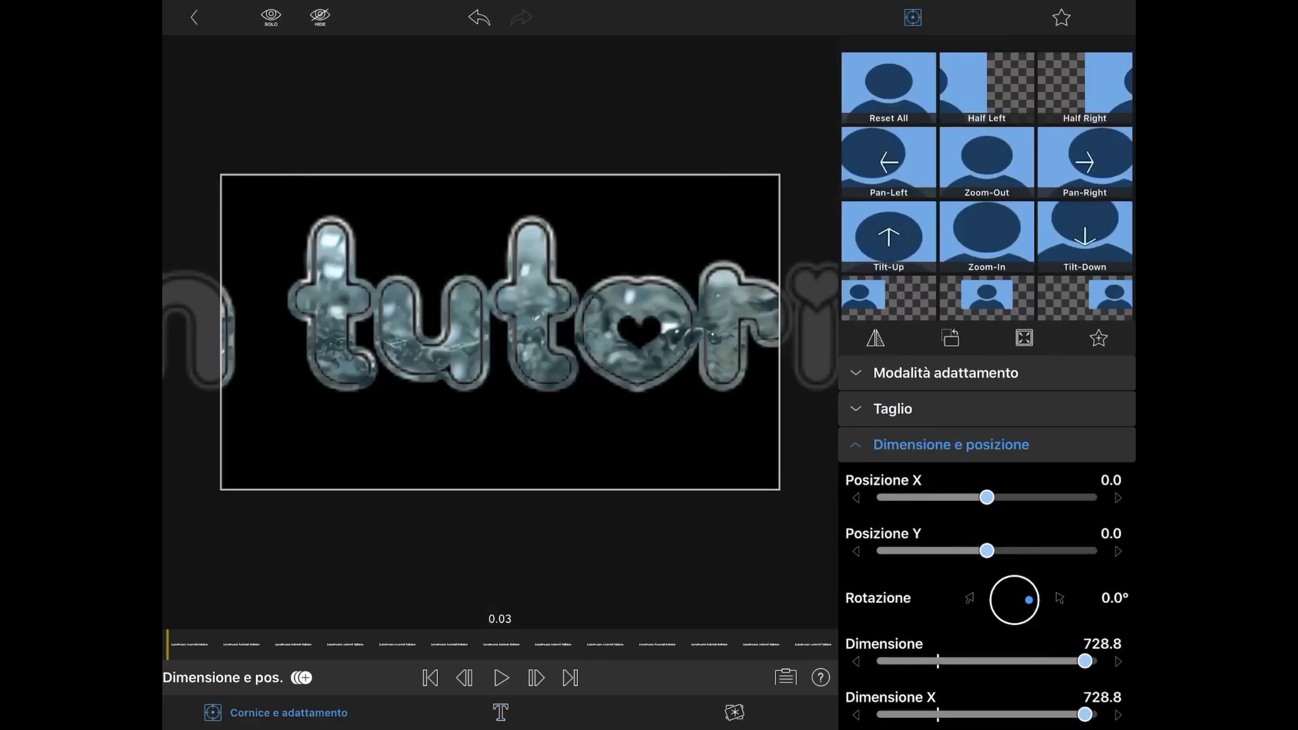
# Step: Move the title off to the right at Posizione X 593 and keyframe it at 0.00
pyautogui.moveTo(987, 497); pyautogui.dragTo(991, 497)
pyautogui.moveTo(1045, 492); pyautogui.dragTo(1114, 496)
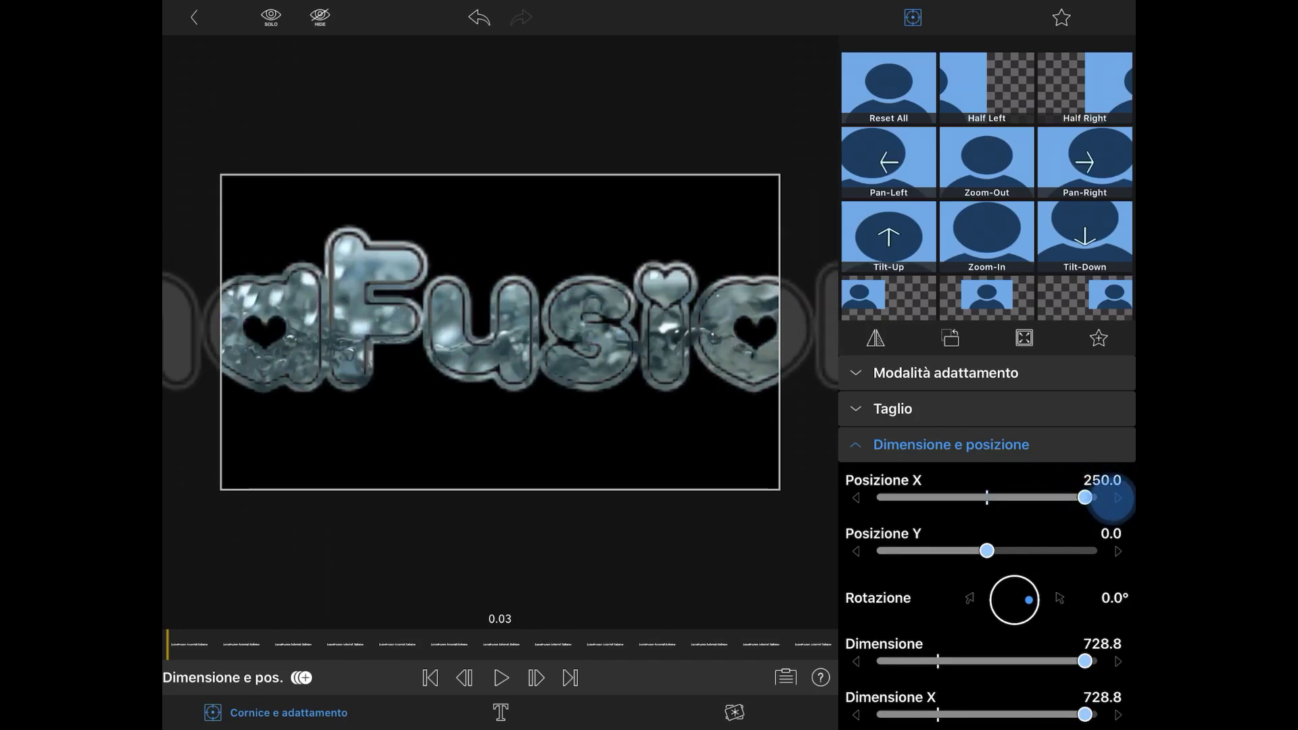
pyautogui.moveTo(406, 331)
pyautogui.mouseDown()
pyautogui.moveTo(710, 336)
pyautogui.moveTo(788, 365)
pyautogui.moveTo(723, 294)
pyautogui.moveTo(810, 358)
pyautogui.mouseUp()
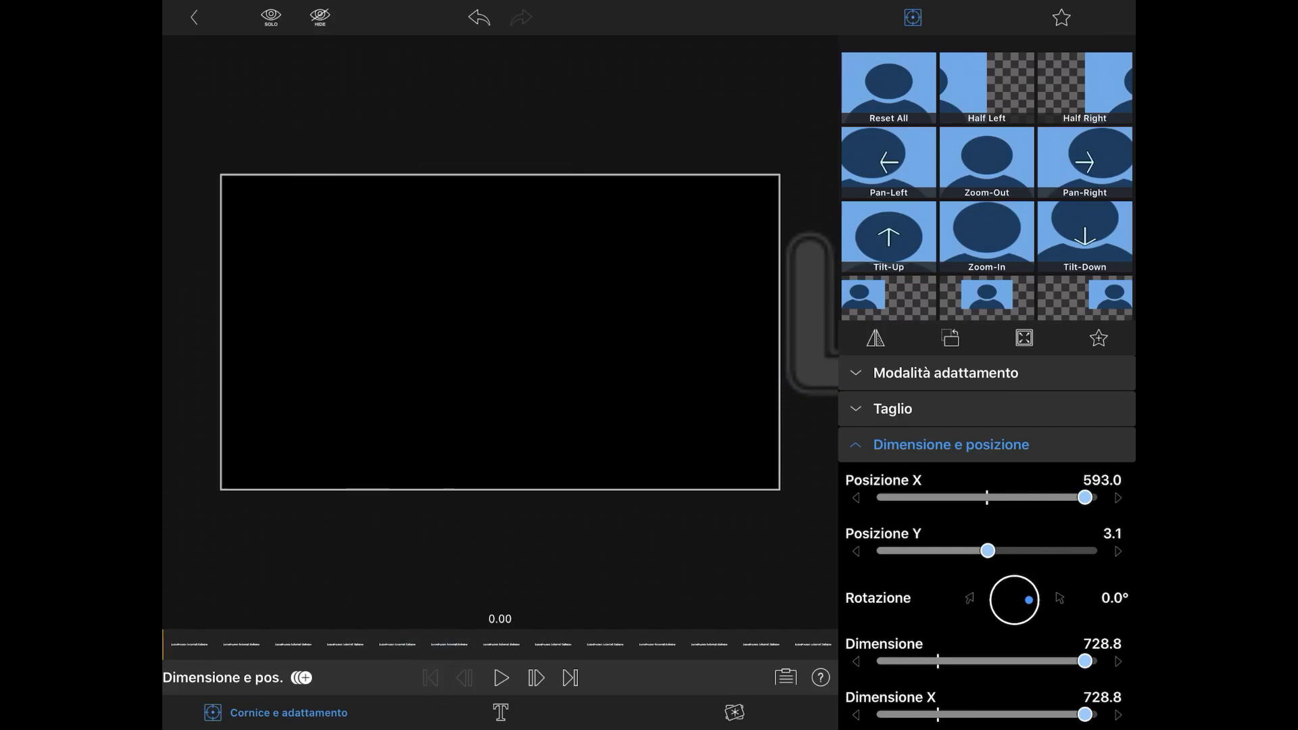
pyautogui.click(302, 677)
# Step: At the clip end, move the title left to about X -571, then play the pan back
pyautogui.click(571, 677)
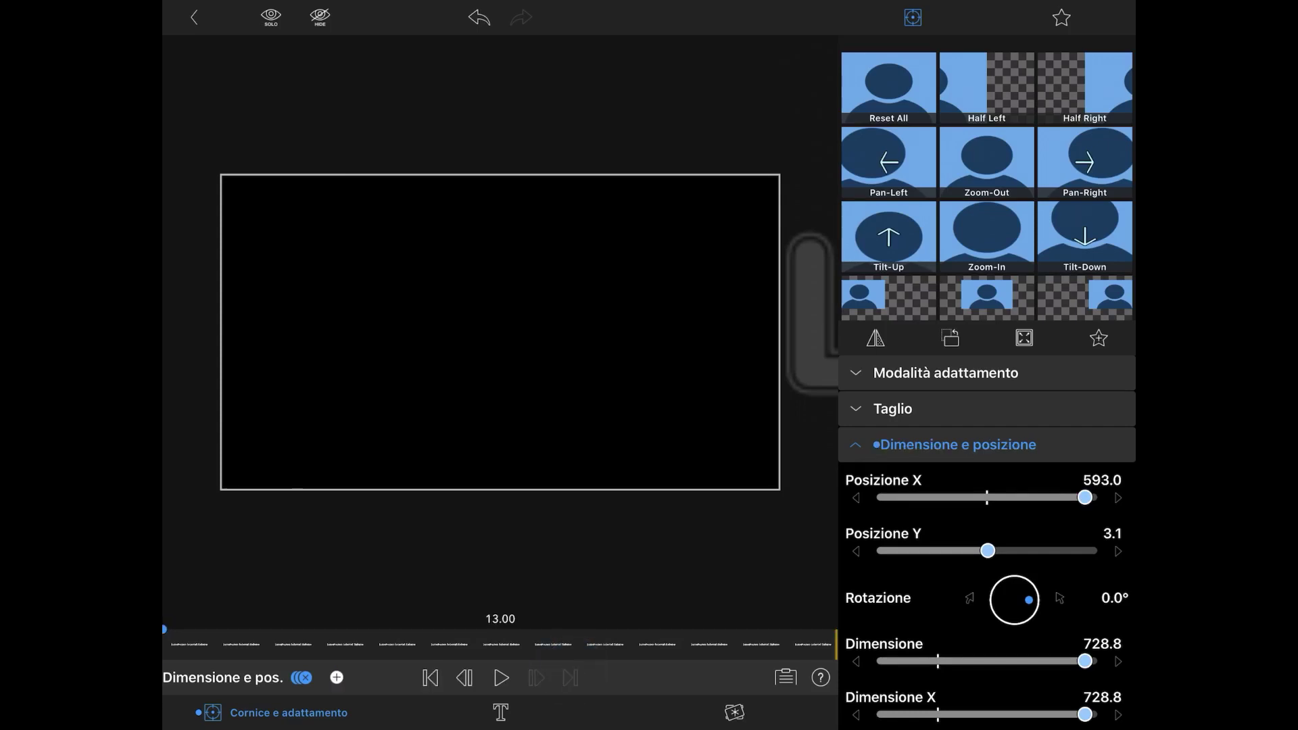
pyautogui.moveTo(1084, 498); pyautogui.dragTo(879, 500)
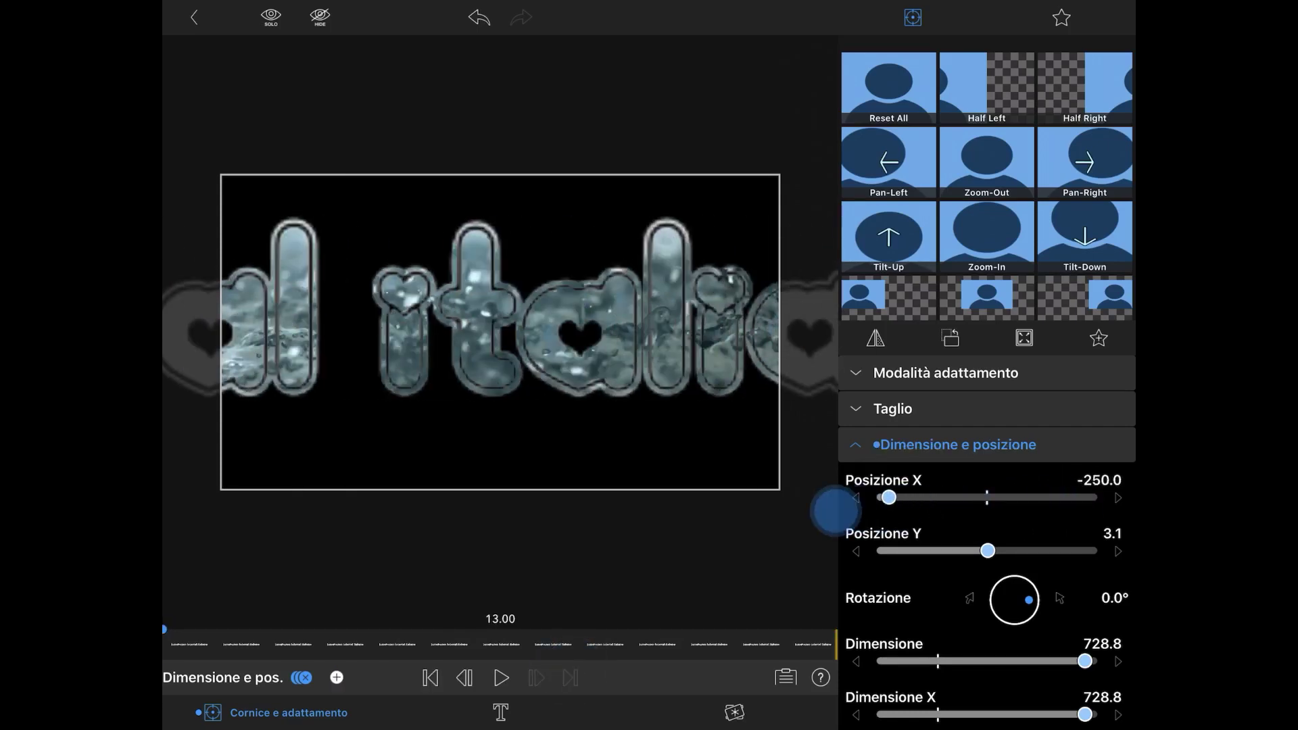
pyautogui.moveTo(571, 355)
pyautogui.mouseDown()
pyautogui.moveTo(287, 321)
pyautogui.moveTo(230, 338)
pyautogui.mouseUp()
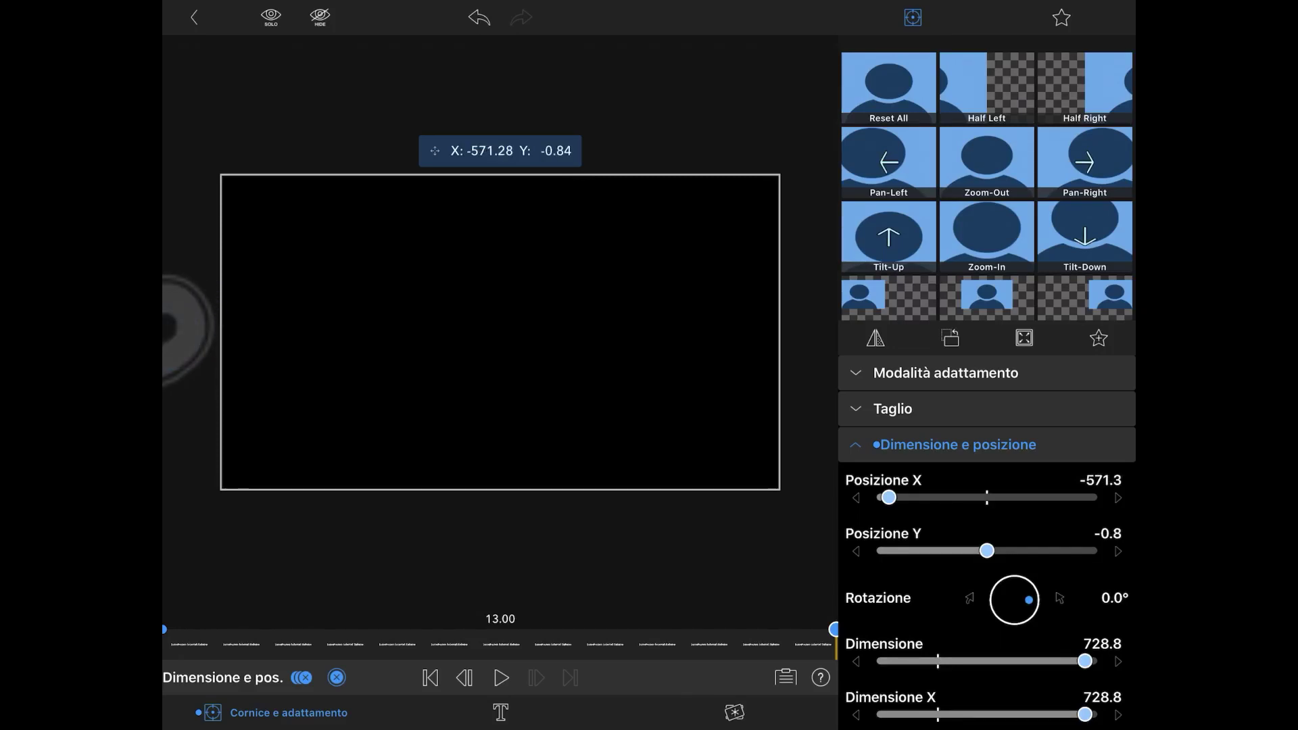
pyautogui.click(430, 678)
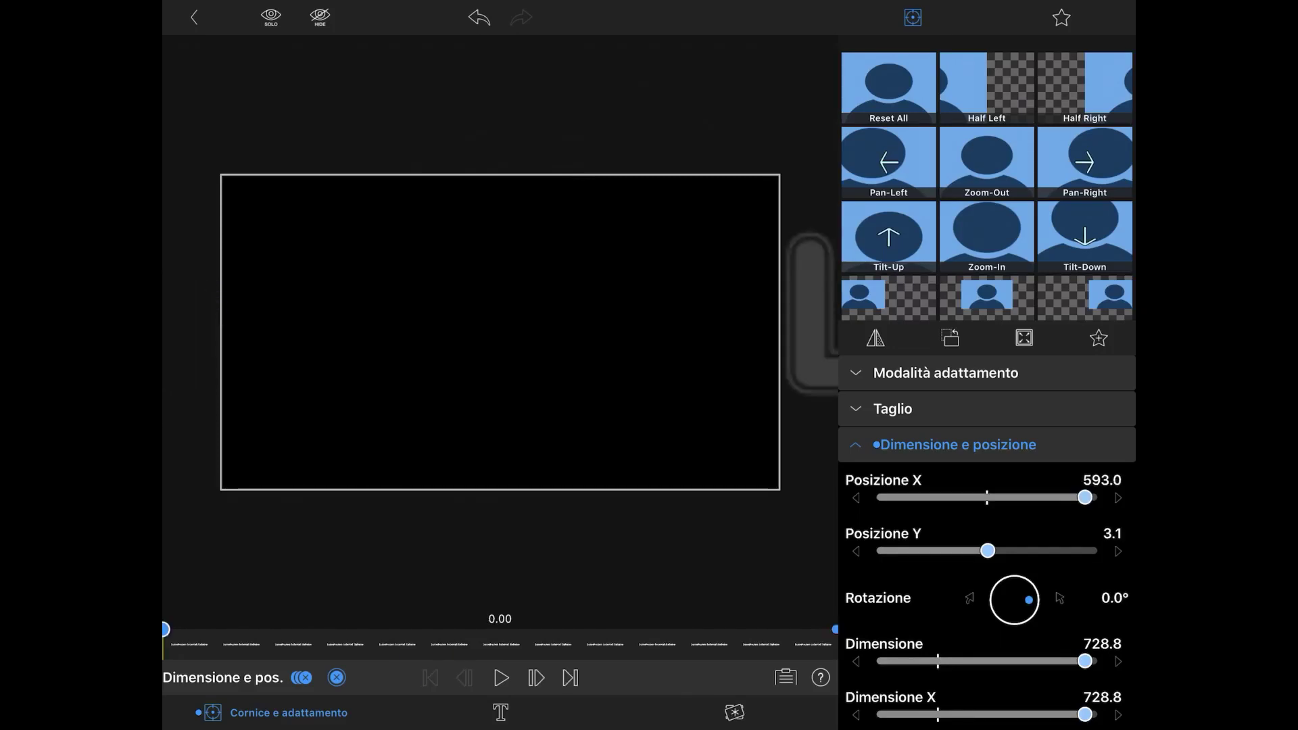
pyautogui.click(500, 678)
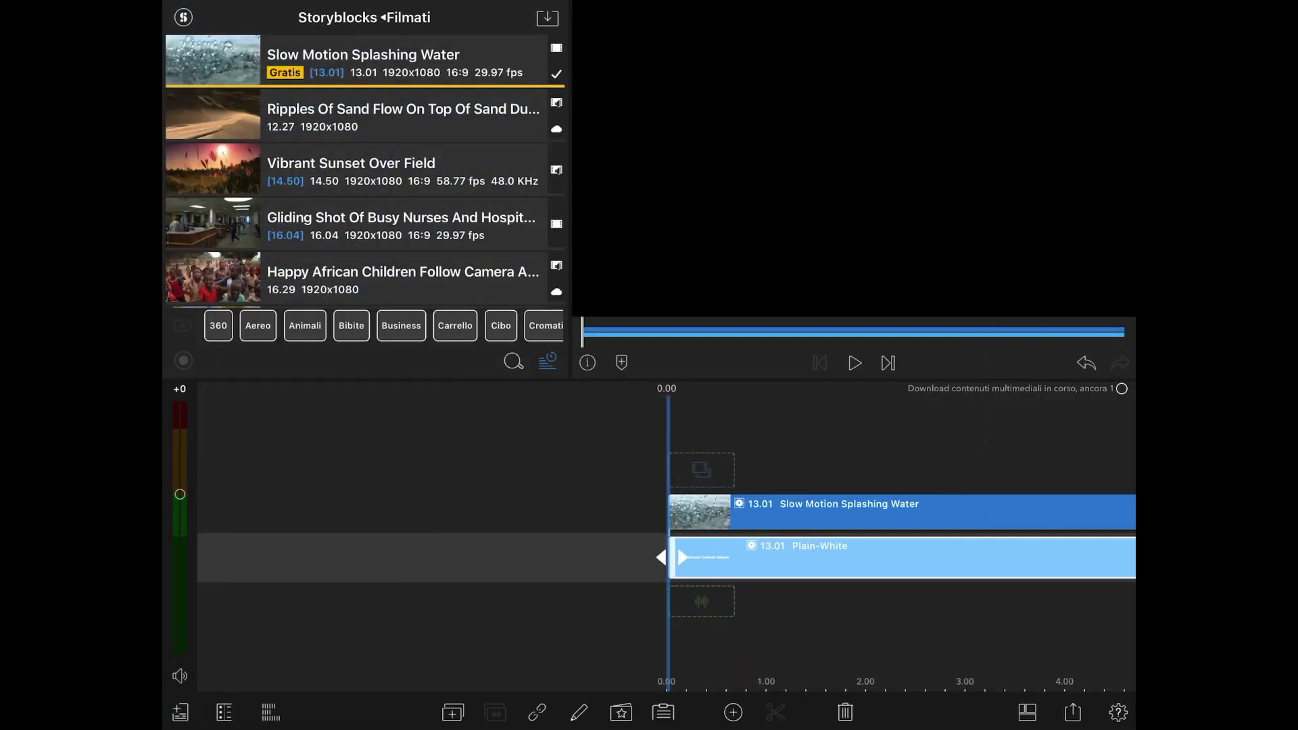
# Step: Split the Slow Motion Splashing Water clip at 6.20 and delete the piece after the cut
pyautogui.moveTo(920, 595); pyautogui.dragTo(637, 611)
pyautogui.moveTo(851, 605); pyautogui.dragTo(635, 612)
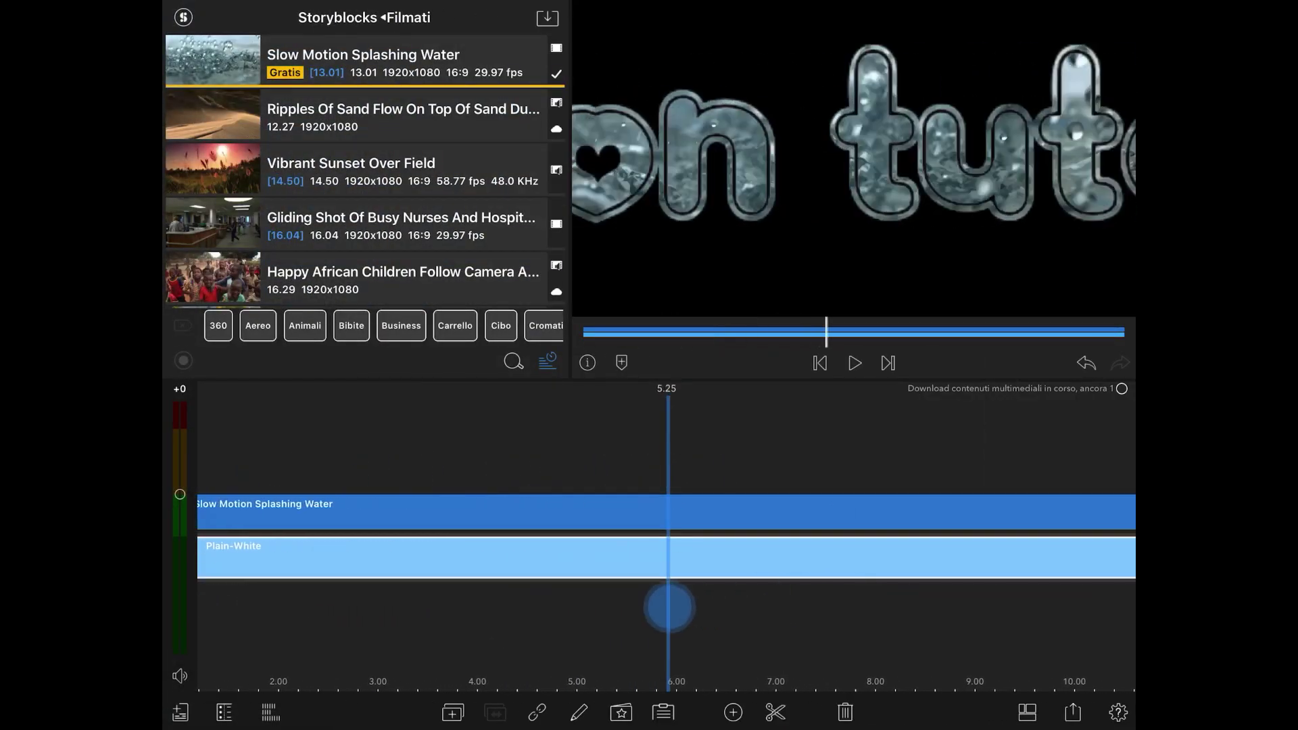
pyautogui.scroll(-5, 877, 534)
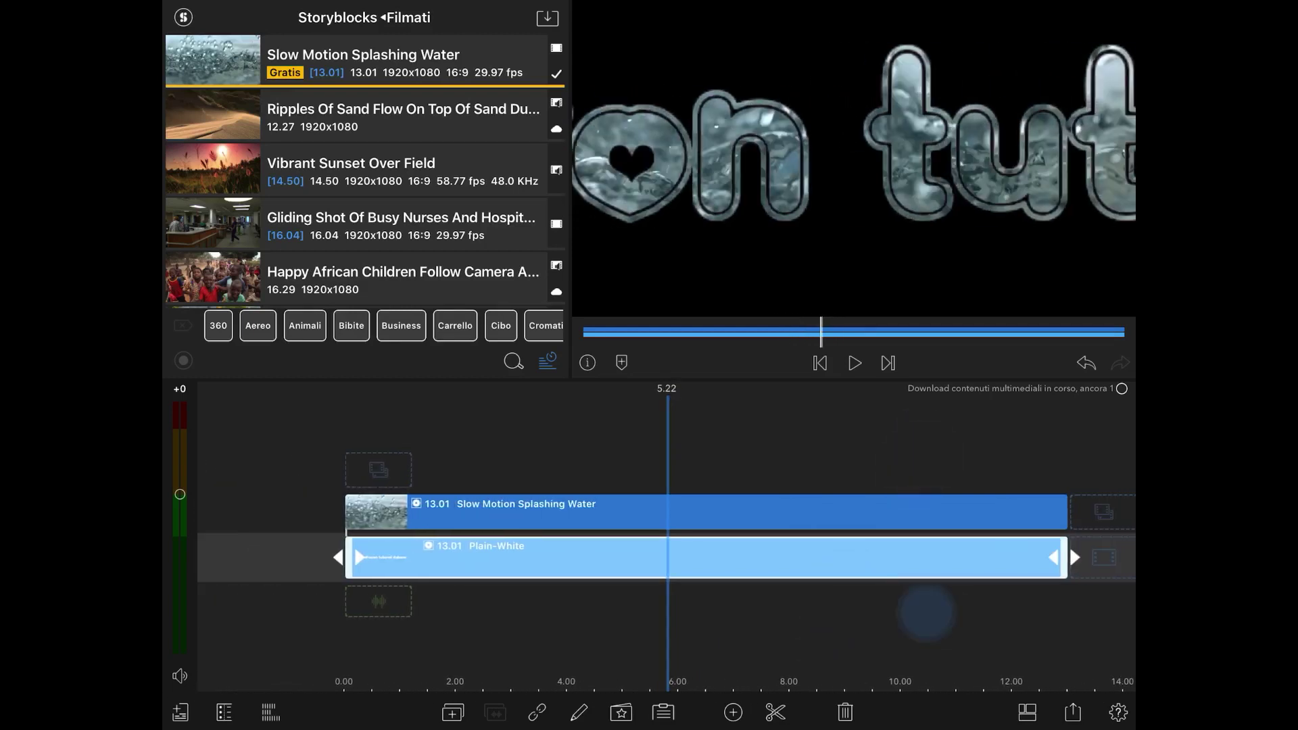
pyautogui.moveTo(927, 609); pyautogui.dragTo(876, 602)
pyautogui.click(820, 501)
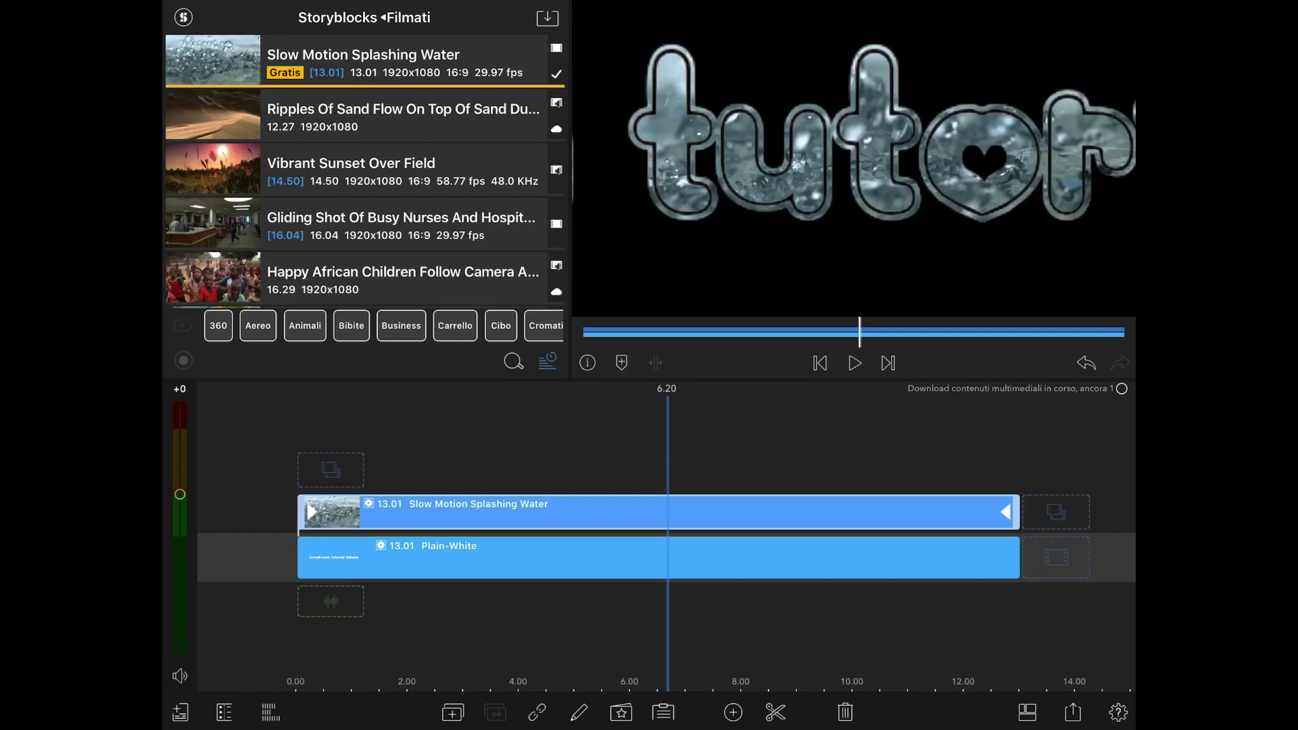
pyautogui.press('Escape')
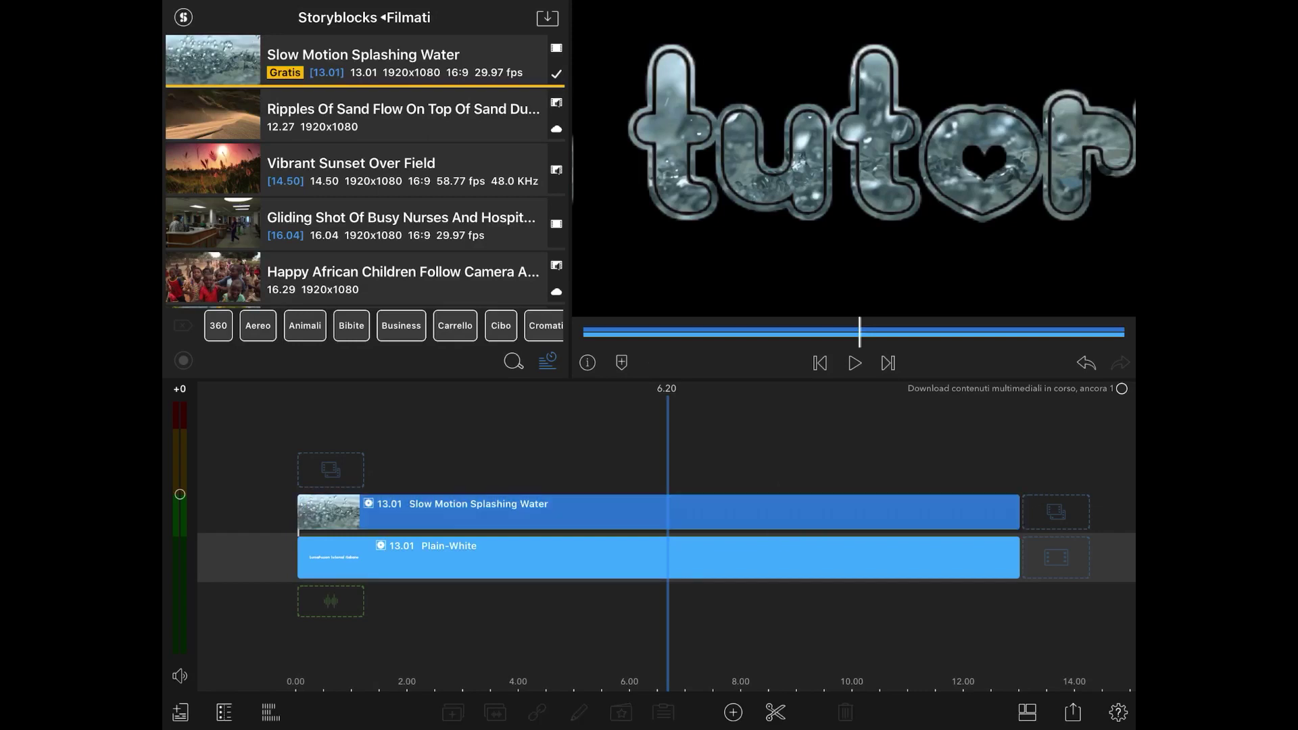
pyautogui.click(791, 504)
pyautogui.press('s')
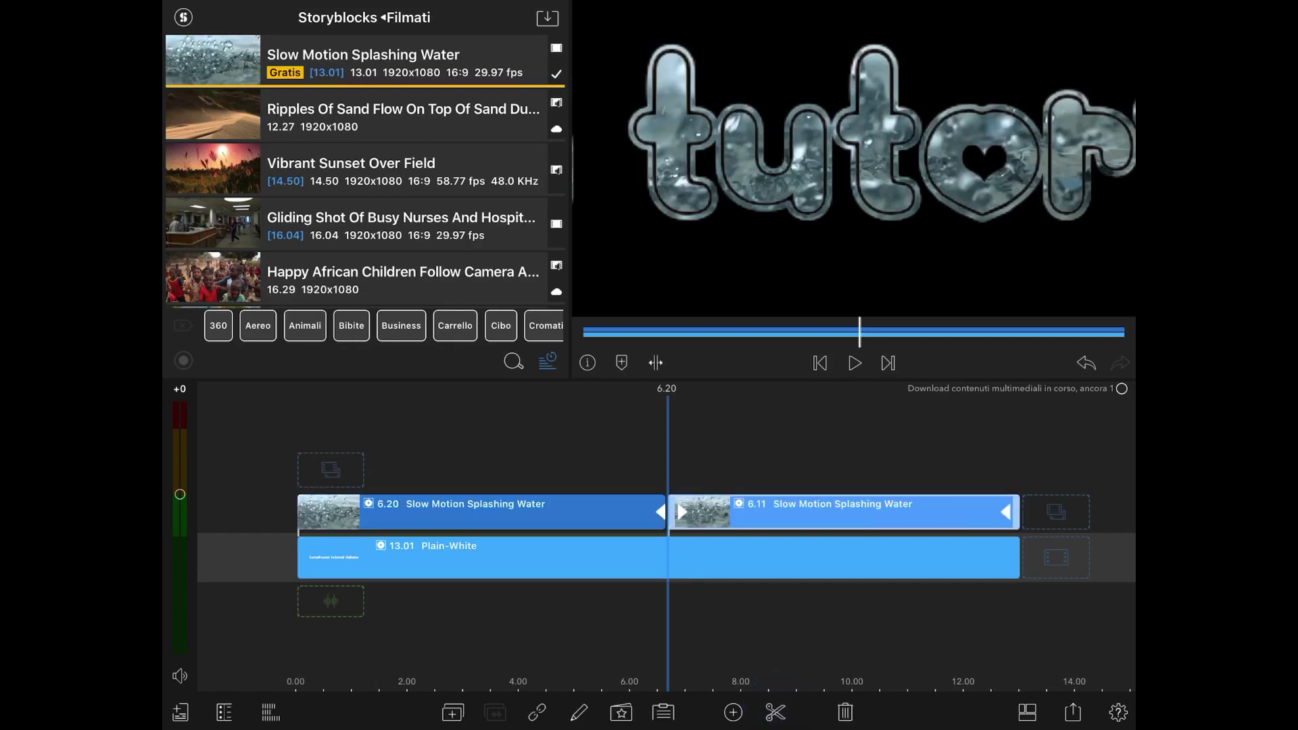
pyautogui.click(845, 712)
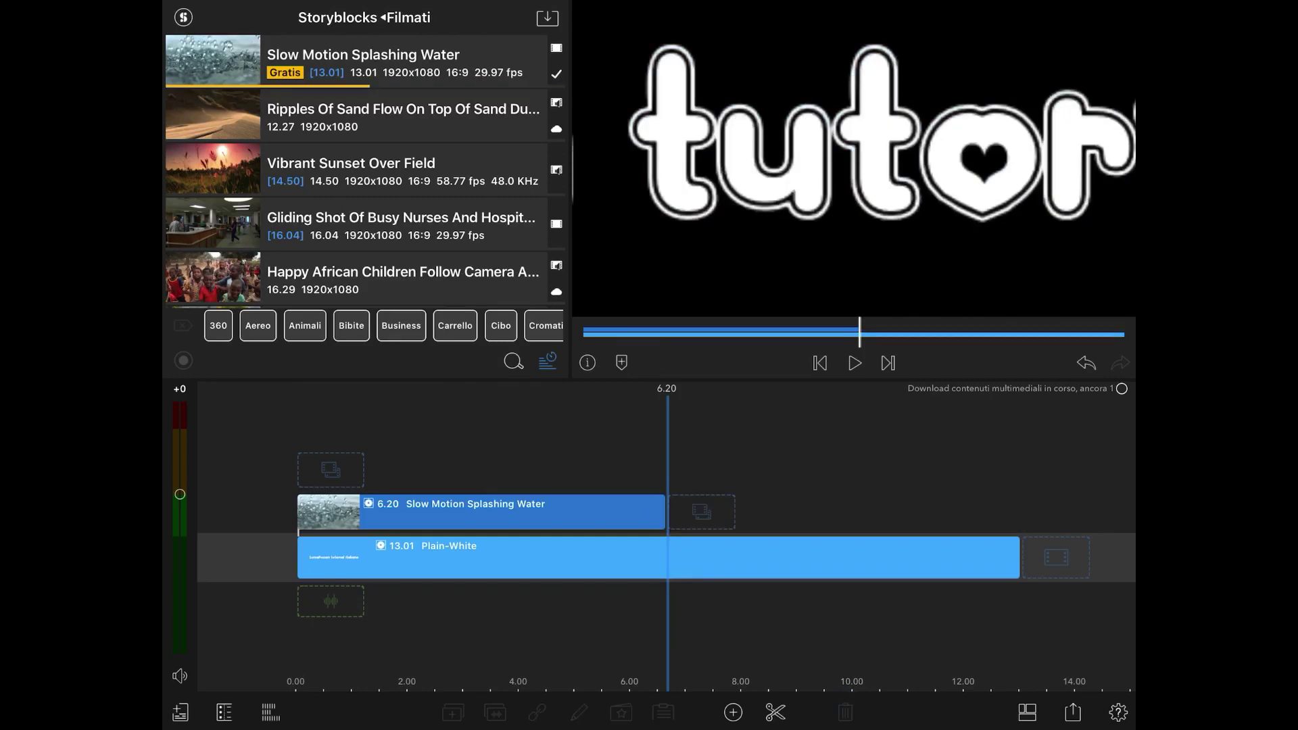
# Step: Add Vibrant Sunset Over Field after the water clip with a transition between them
pyautogui.moveTo(213, 169); pyautogui.dragTo(717, 510)
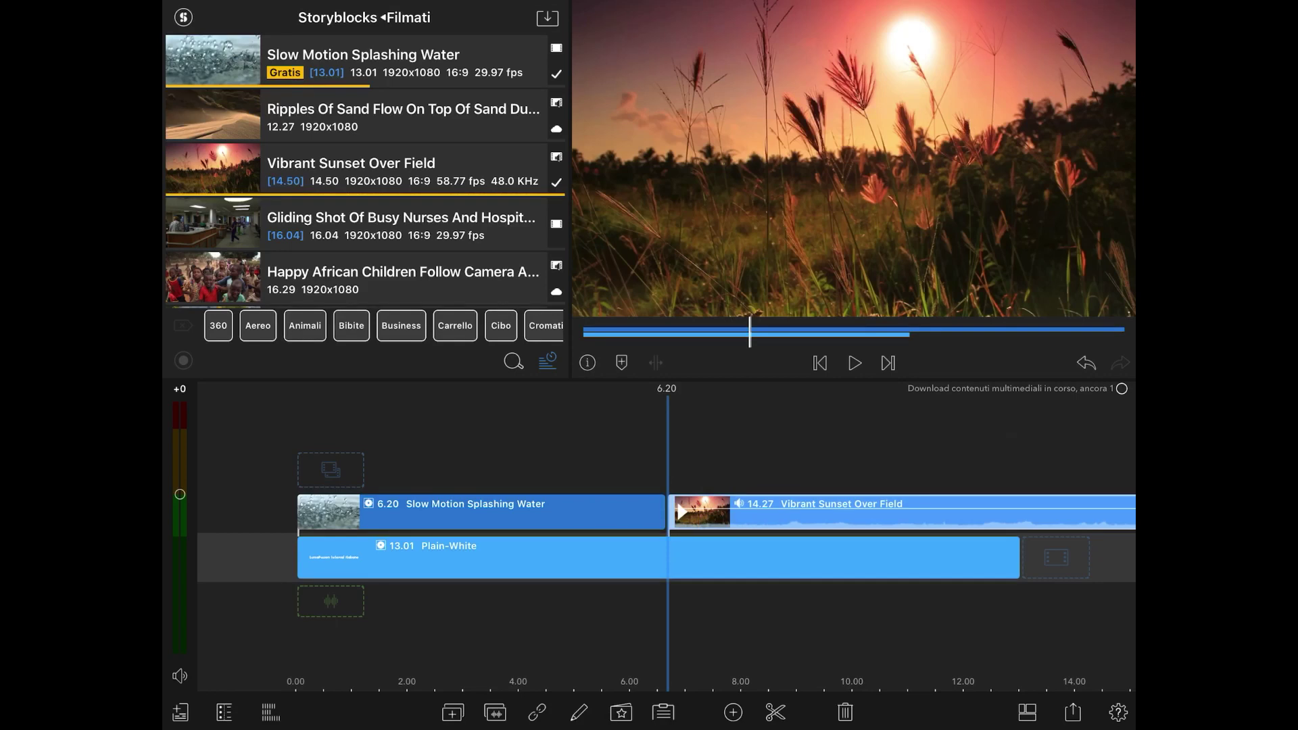
pyautogui.click(733, 712)
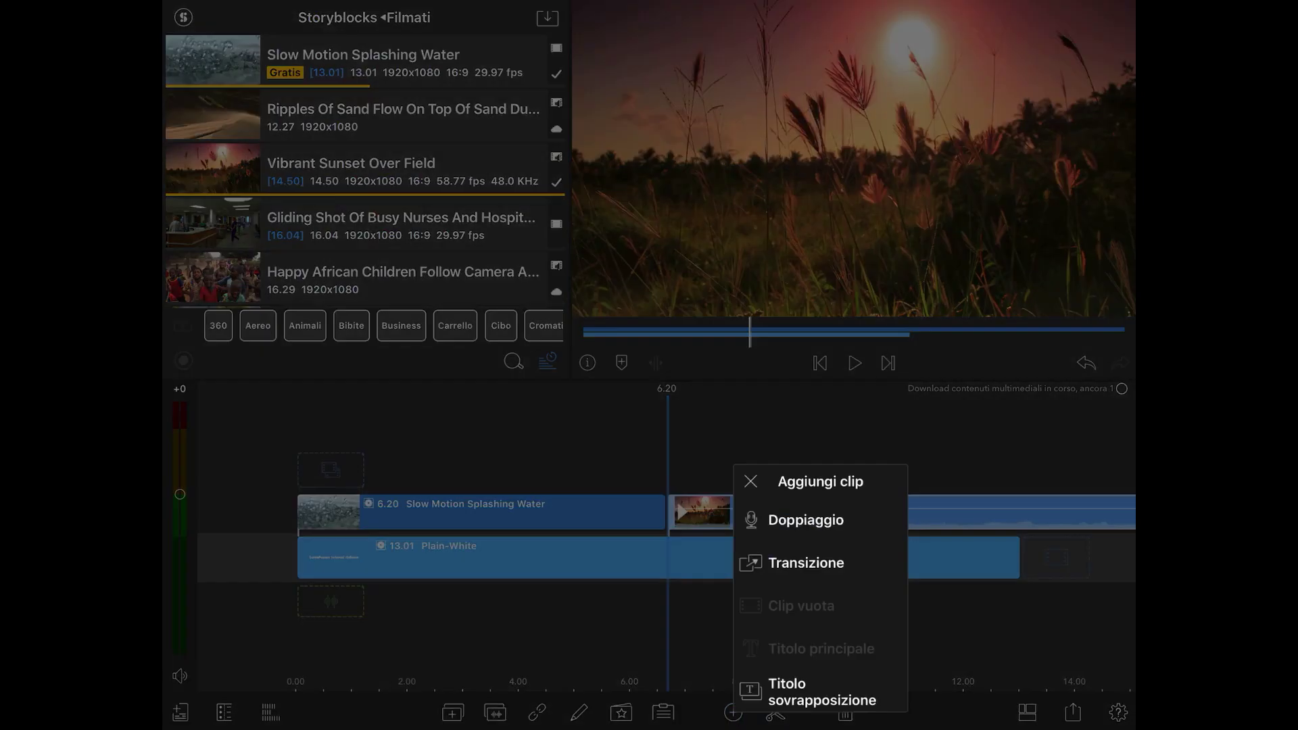
pyautogui.click(806, 562)
# Step: Split the sunset clip at the title's end, 13.01, and delete the leftover part
pyautogui.moveTo(855, 629); pyautogui.dragTo(697, 626)
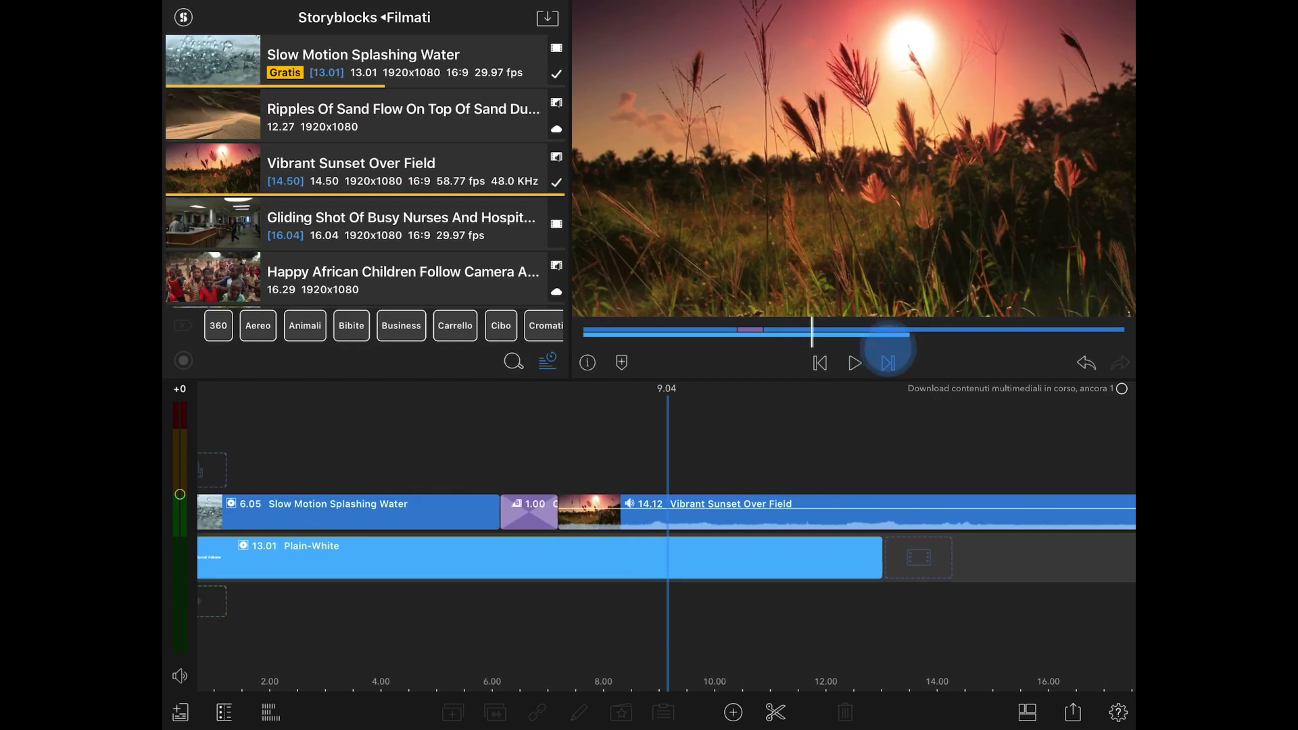
pyautogui.click(887, 363)
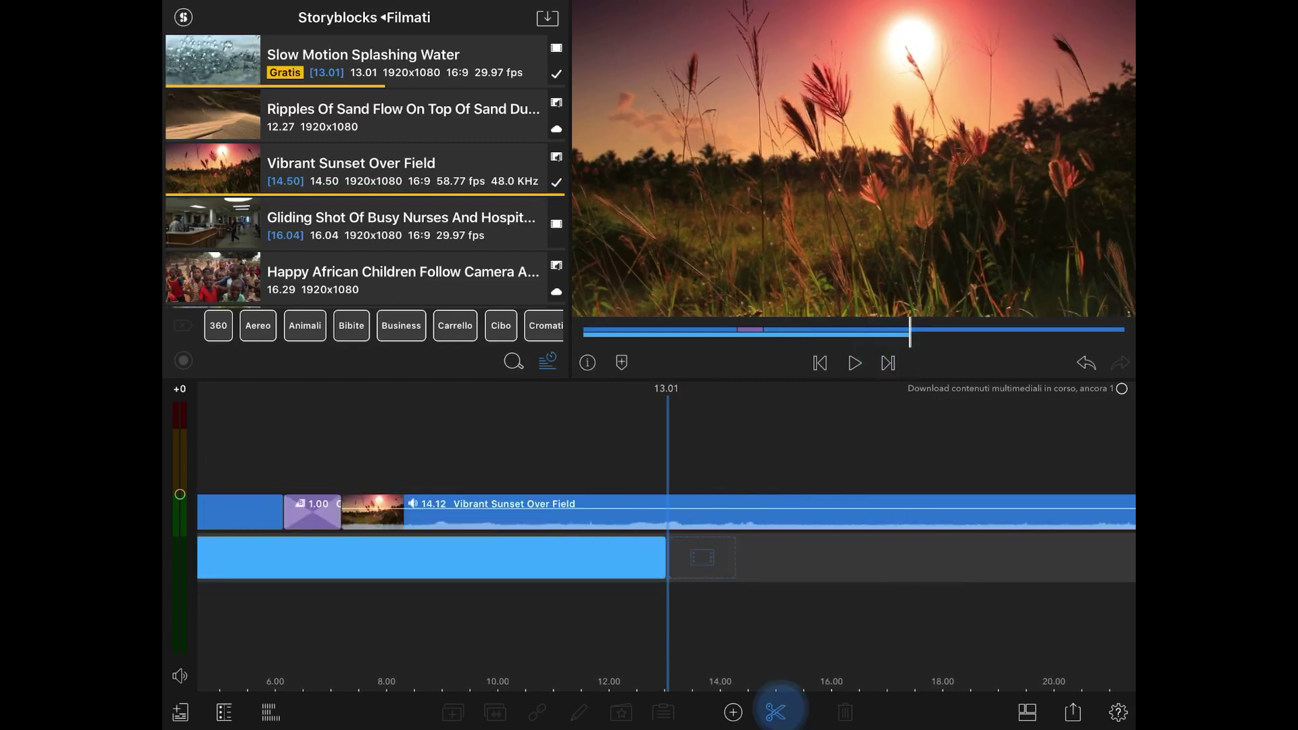
pyautogui.click(776, 712)
pyautogui.click(879, 512)
pyautogui.click(845, 712)
# Step: Copy the water clip's attributes and select the sunset clip to receive them
pyautogui.moveTo(595, 608); pyautogui.dragTo(753, 609)
pyautogui.moveTo(321, 514); pyautogui.dragTo(305, 514)
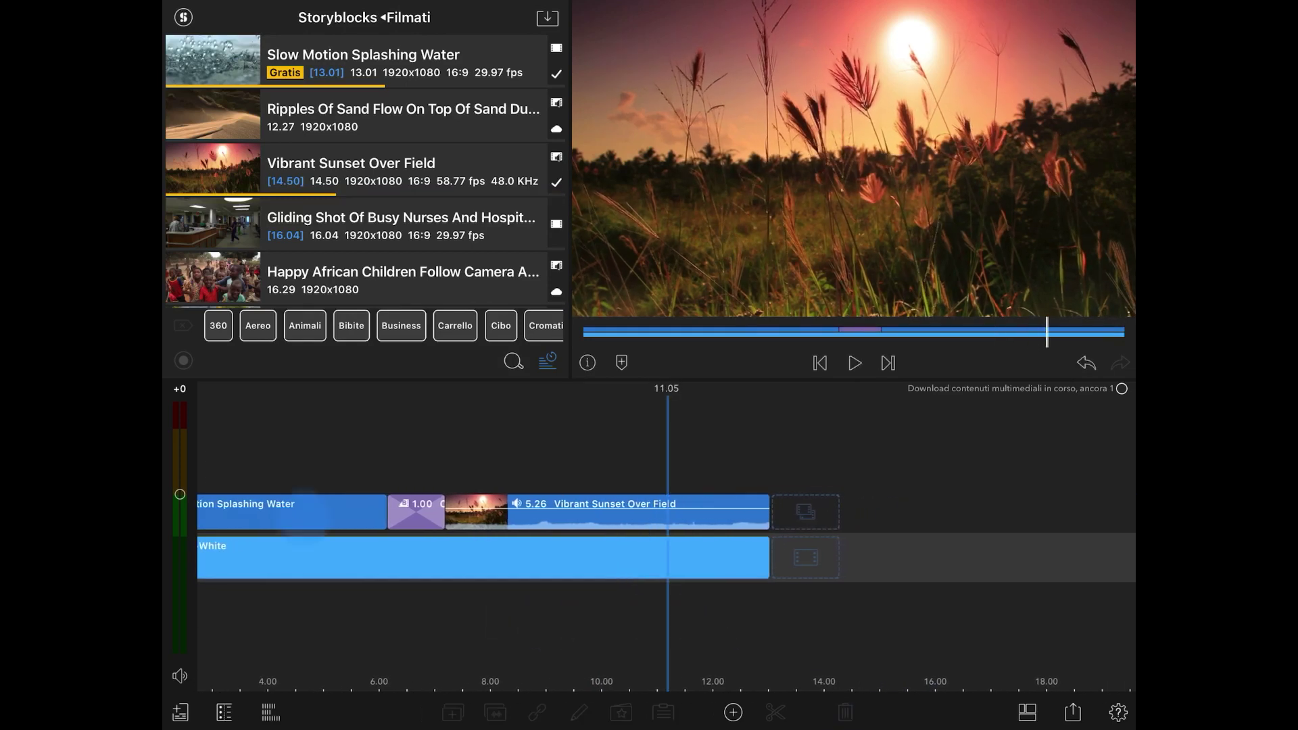
pyautogui.click(291, 512)
pyautogui.moveTo(338, 608); pyautogui.dragTo(618, 609)
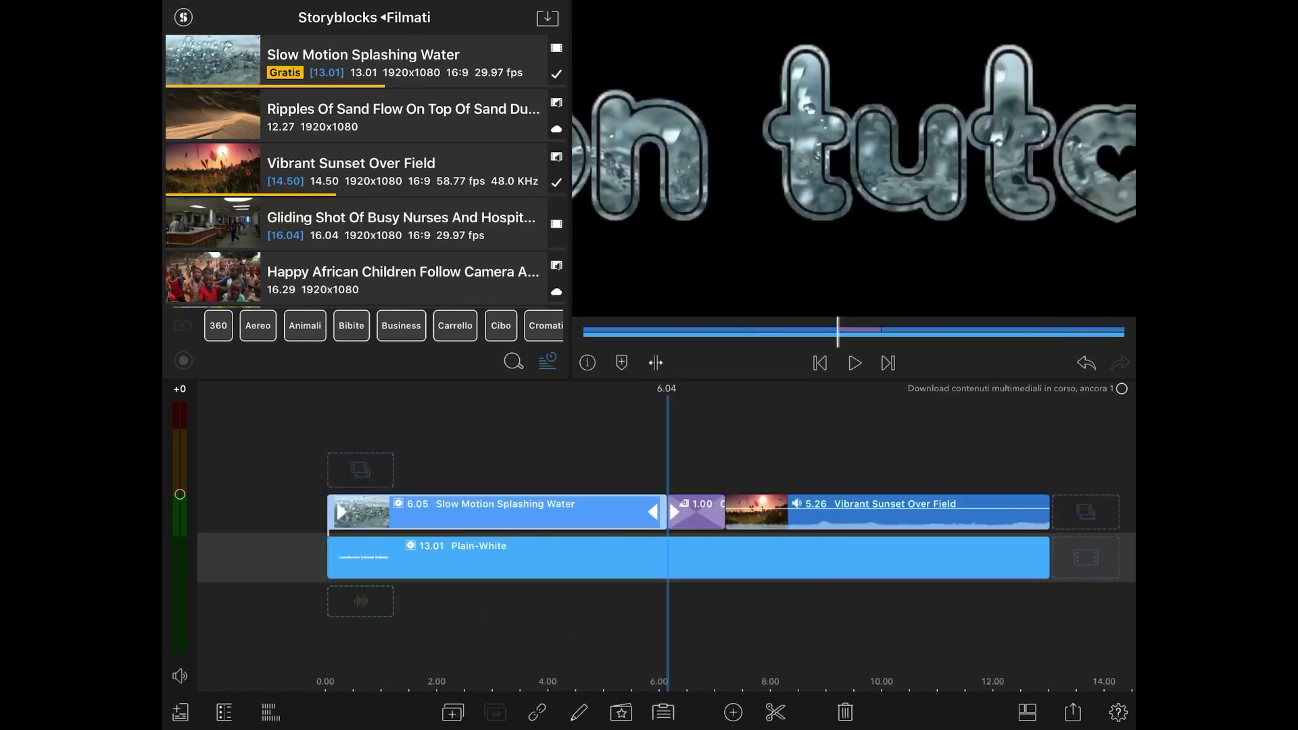
pyautogui.click(663, 712)
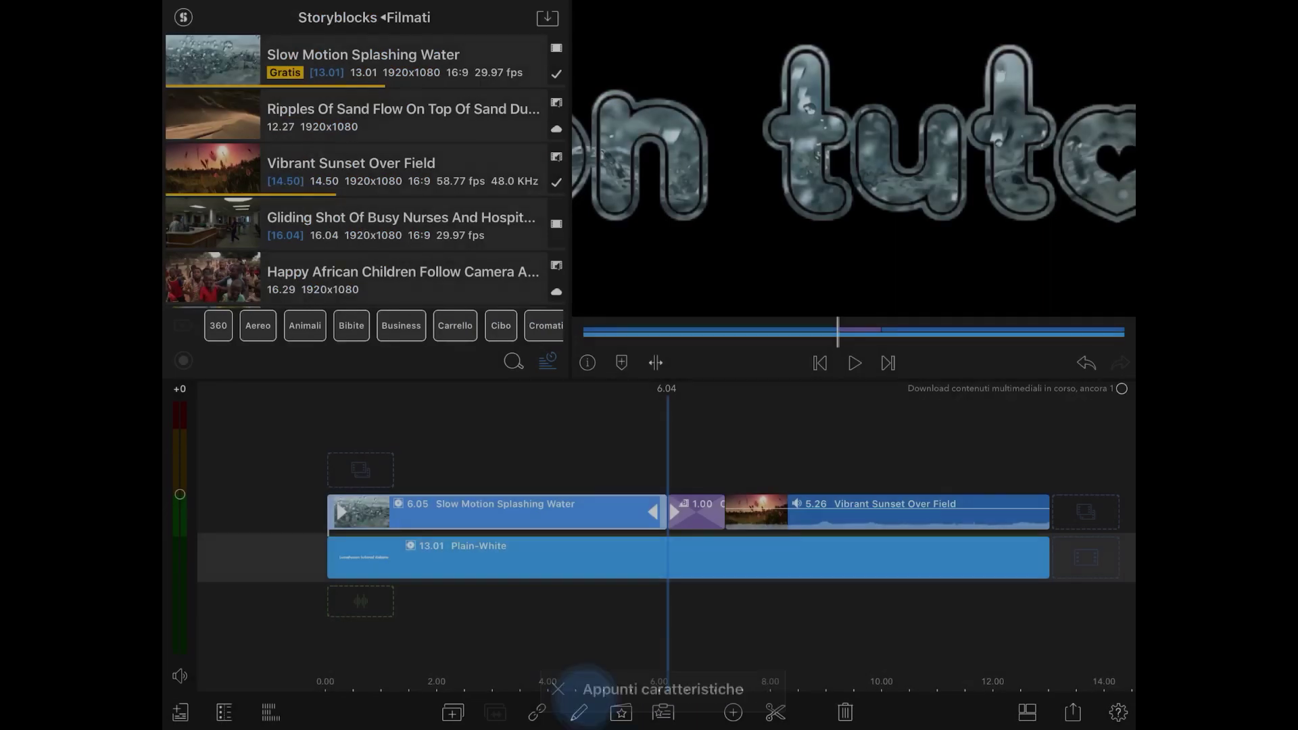
pyautogui.click(879, 514)
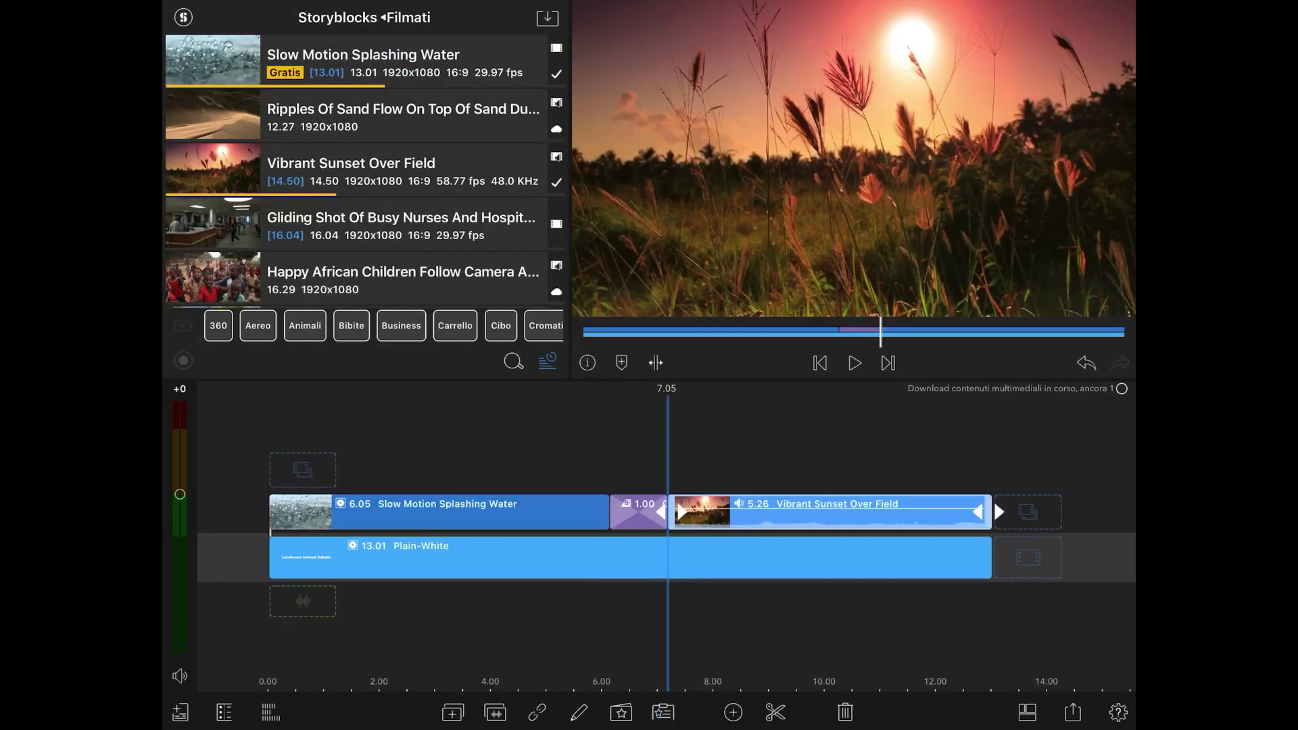
pyautogui.click(663, 712)
# Step: Paste the water clip's attributes onto the sunset clip and scrub to check the sunset-filled title
pyautogui.click(771, 696)
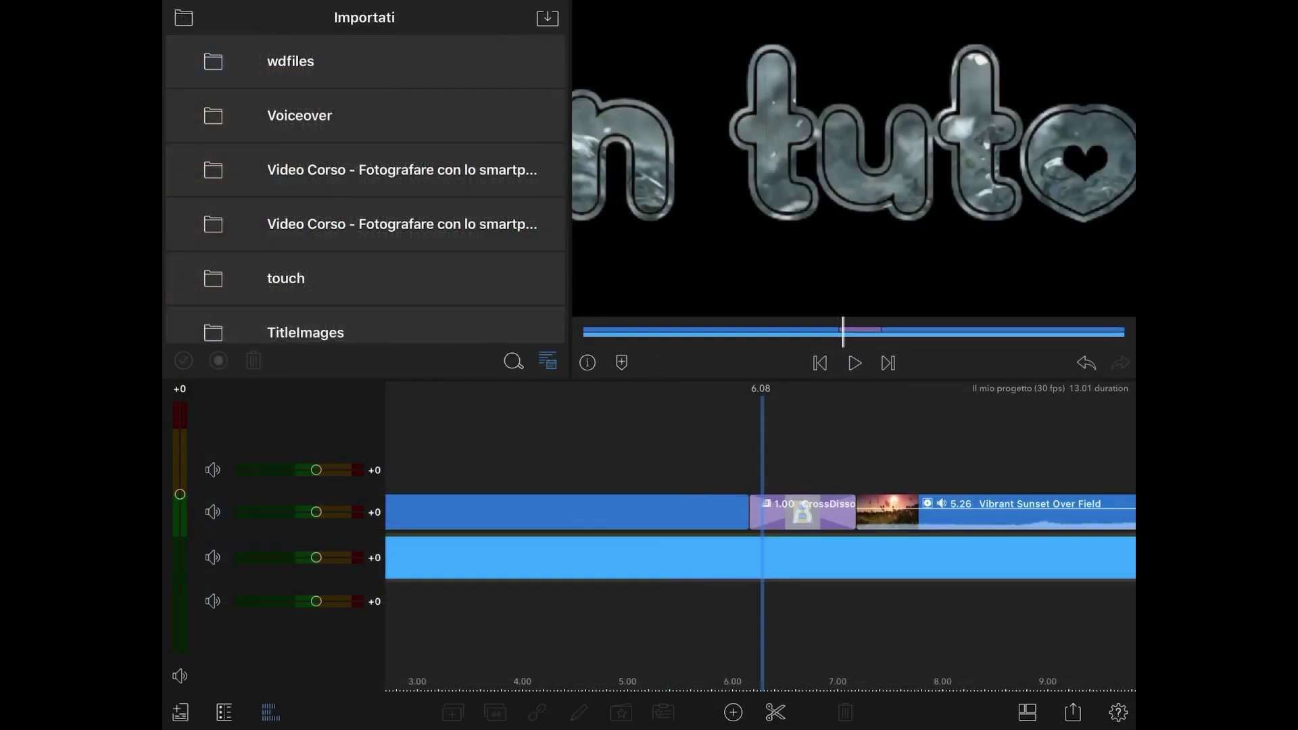
pyautogui.moveTo(845, 600)
pyautogui.mouseDown()
pyautogui.moveTo(640, 587)
pyautogui.moveTo(655, 587)
pyautogui.mouseUp()
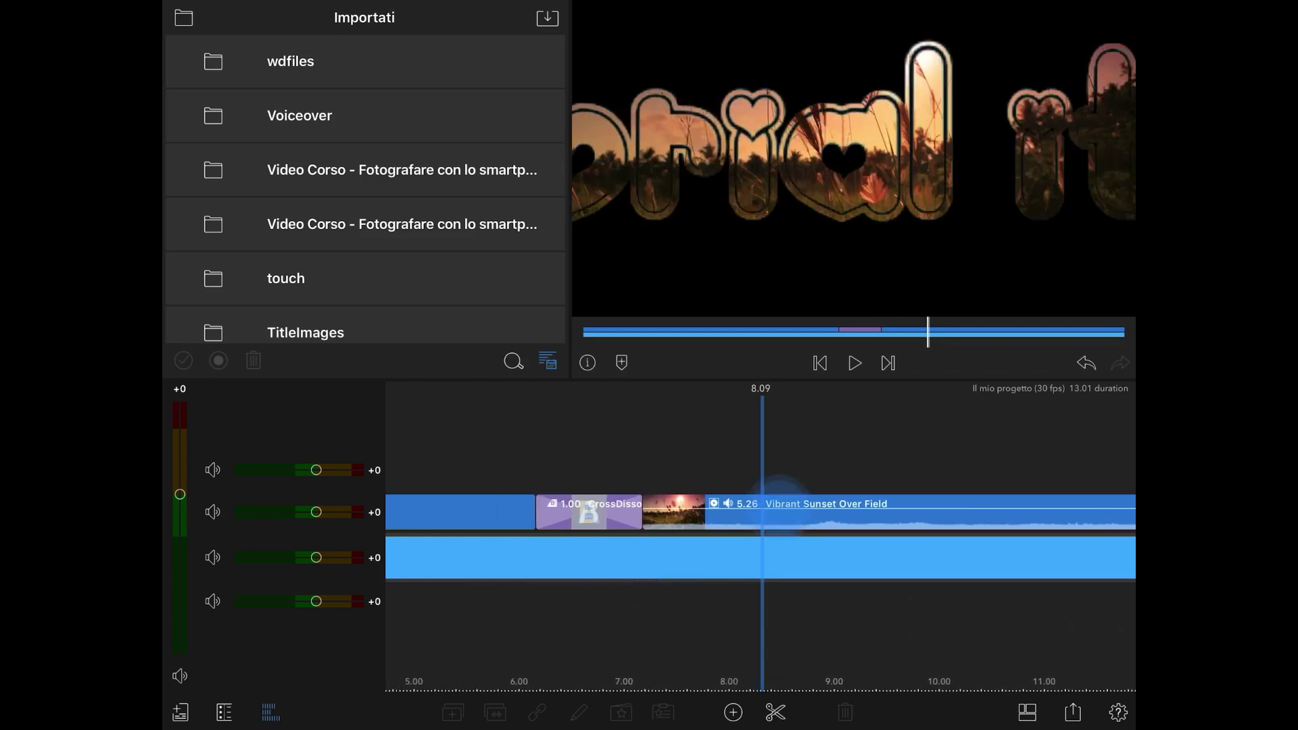
# Step: At the sunset clip's start, set size 193.8 and Position X -67.4, and add a keyframe
pyautogui.doubleClick(845, 514)
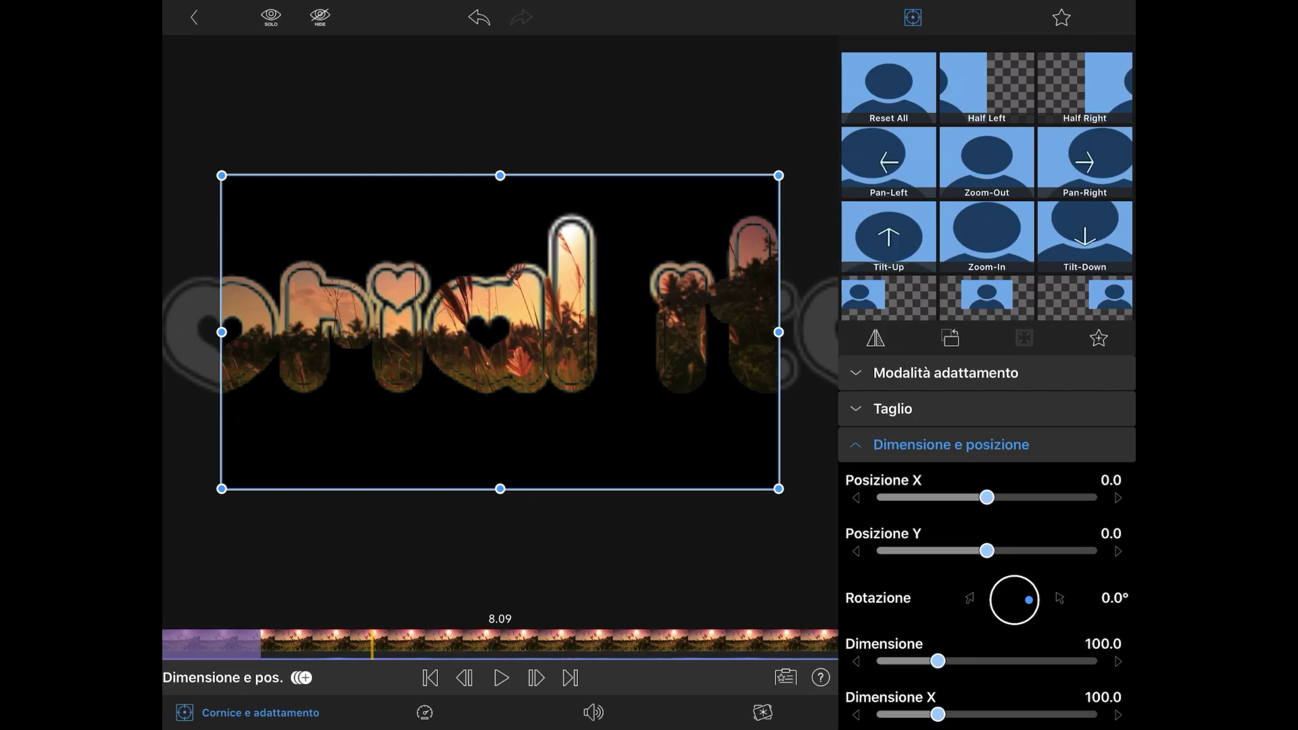
pyautogui.click(430, 678)
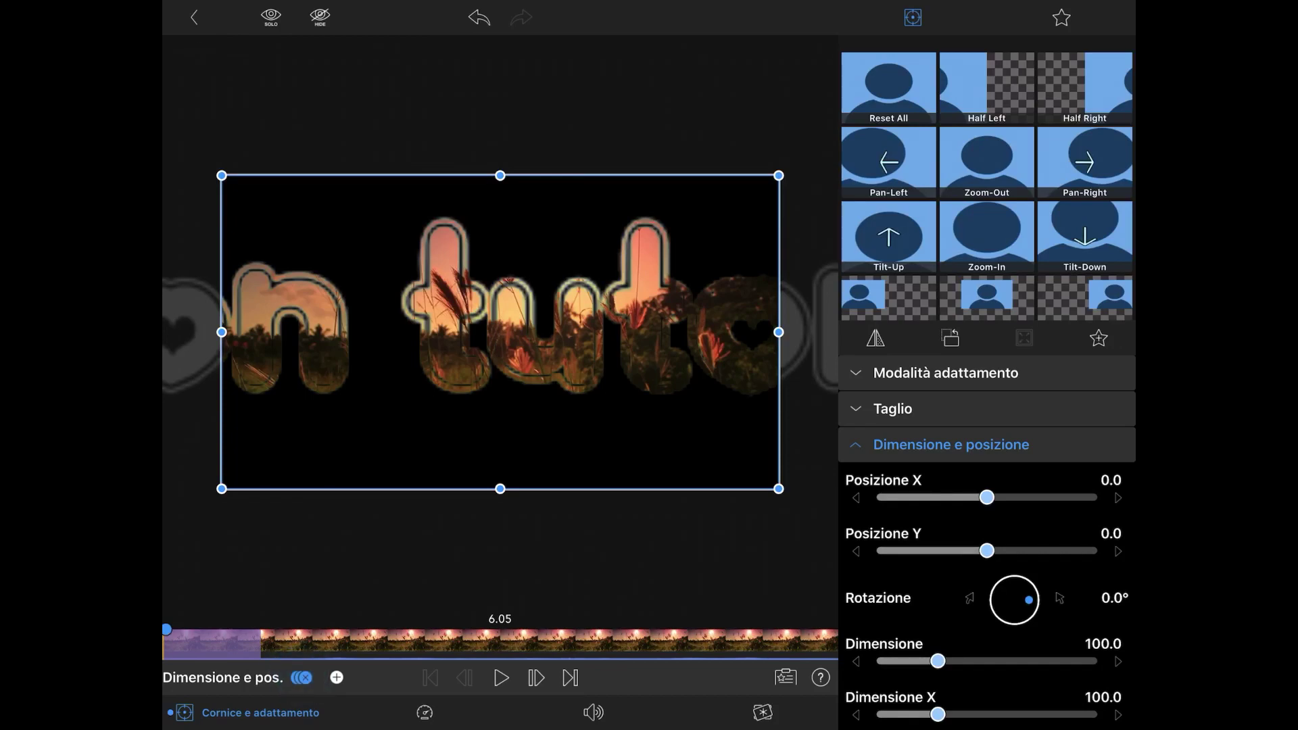
pyautogui.moveTo(988, 497); pyautogui.dragTo(991, 497)
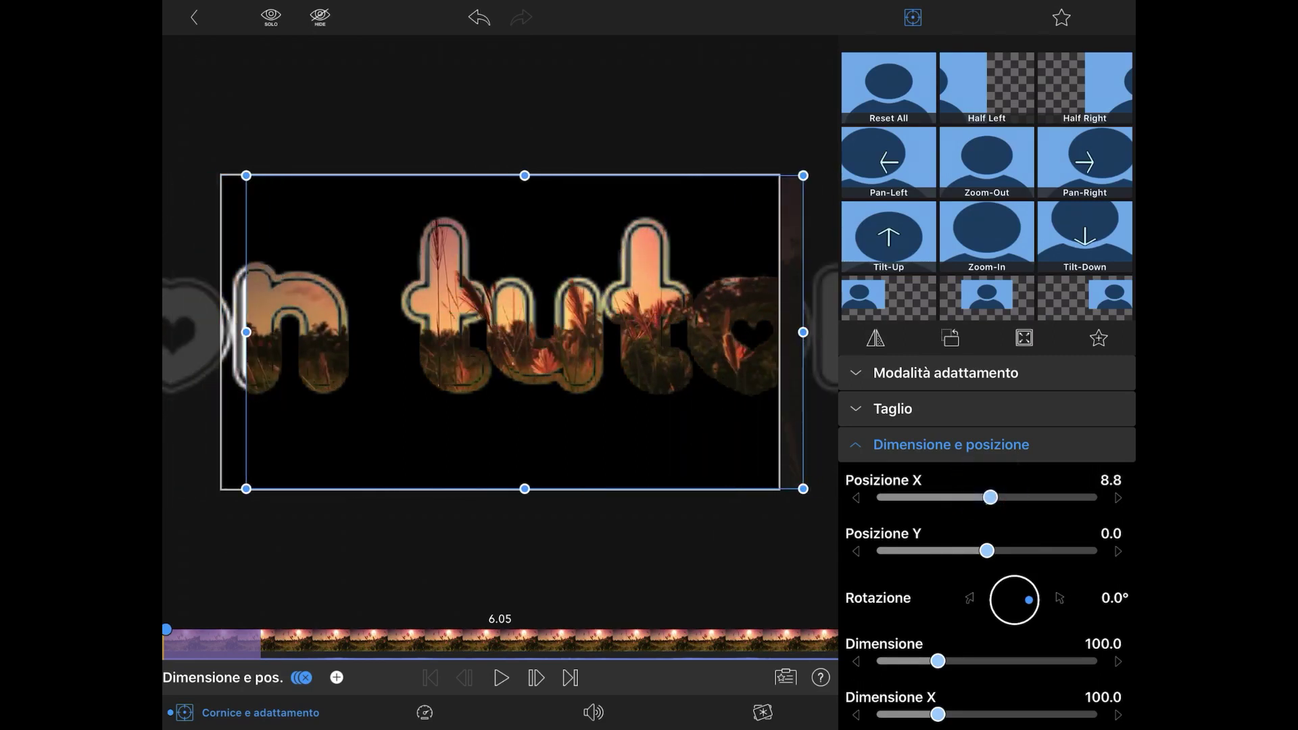
pyautogui.doubleClick(991, 497)
pyautogui.moveTo(938, 661); pyautogui.dragTo(983, 661)
pyautogui.moveTo(987, 497); pyautogui.dragTo(961, 498)
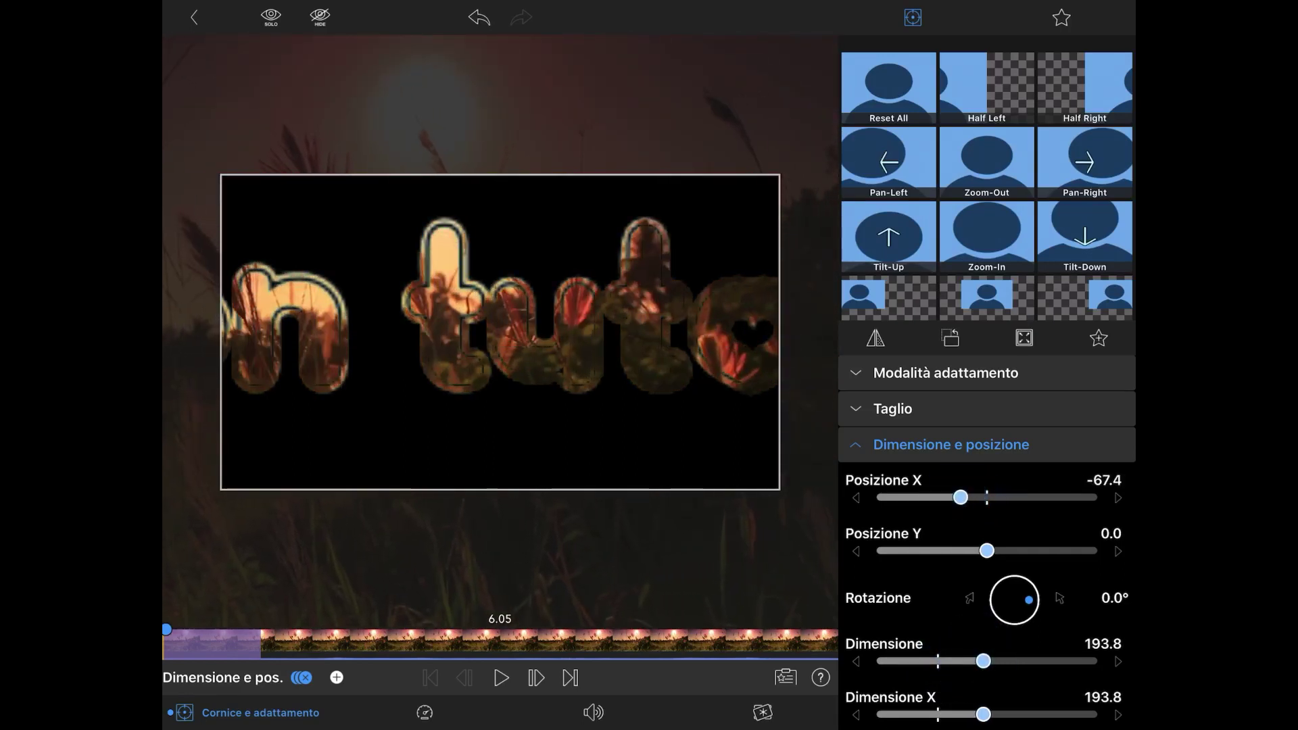
pyautogui.click(336, 678)
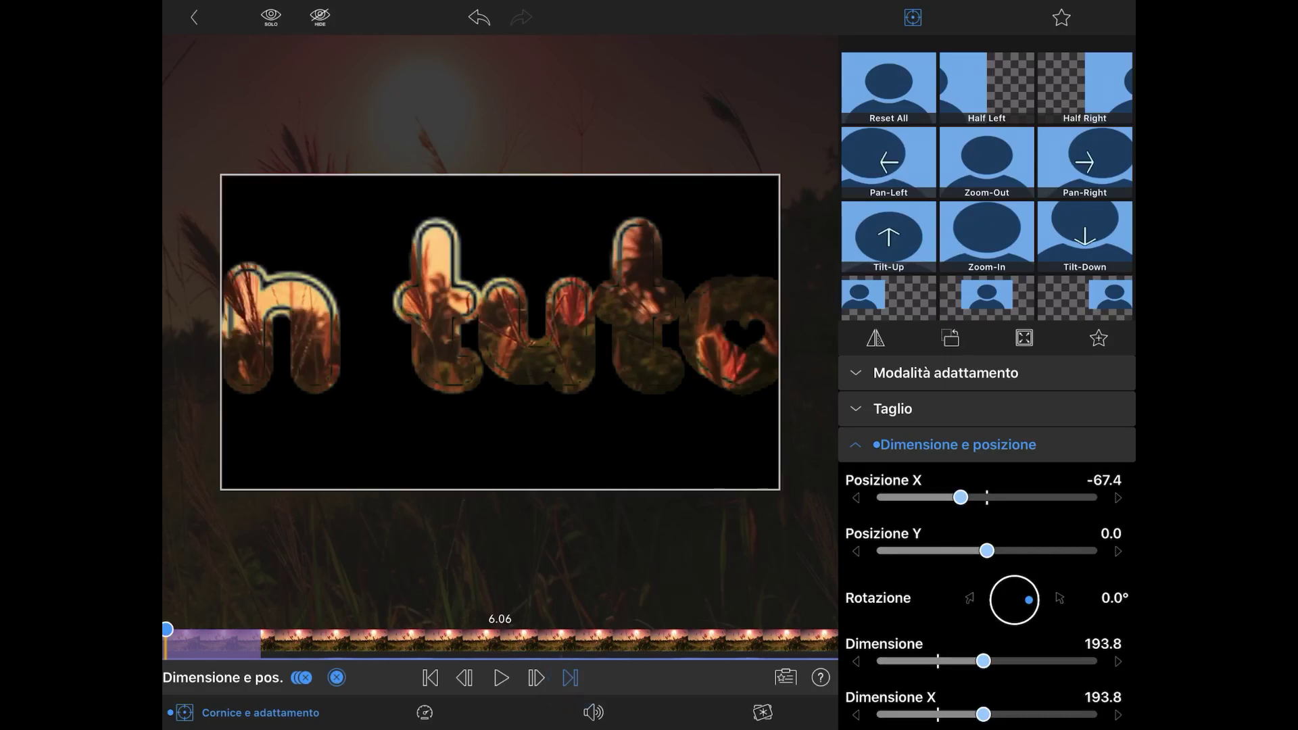
# Step: At the clip's end, set Position X to 74.2, then play back the title on the timeline
pyautogui.click(570, 678)
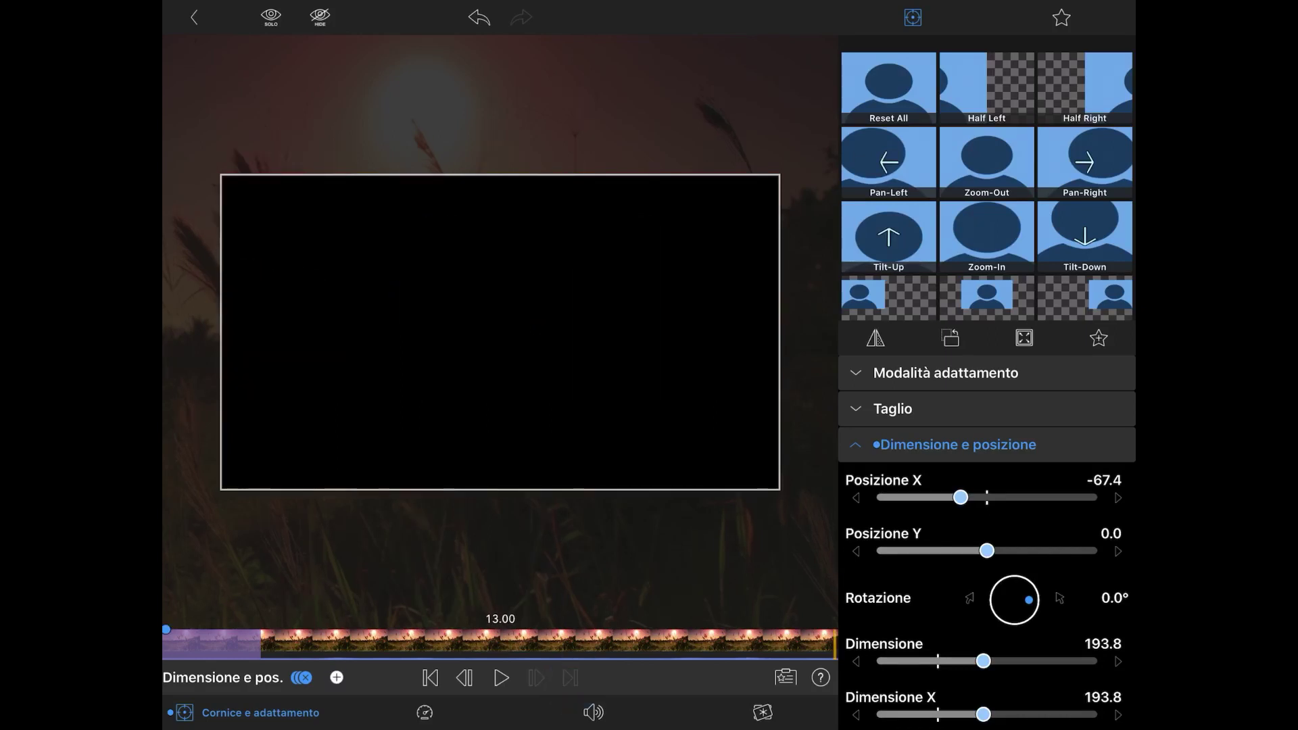
pyautogui.moveTo(961, 497); pyautogui.dragTo(1015, 498)
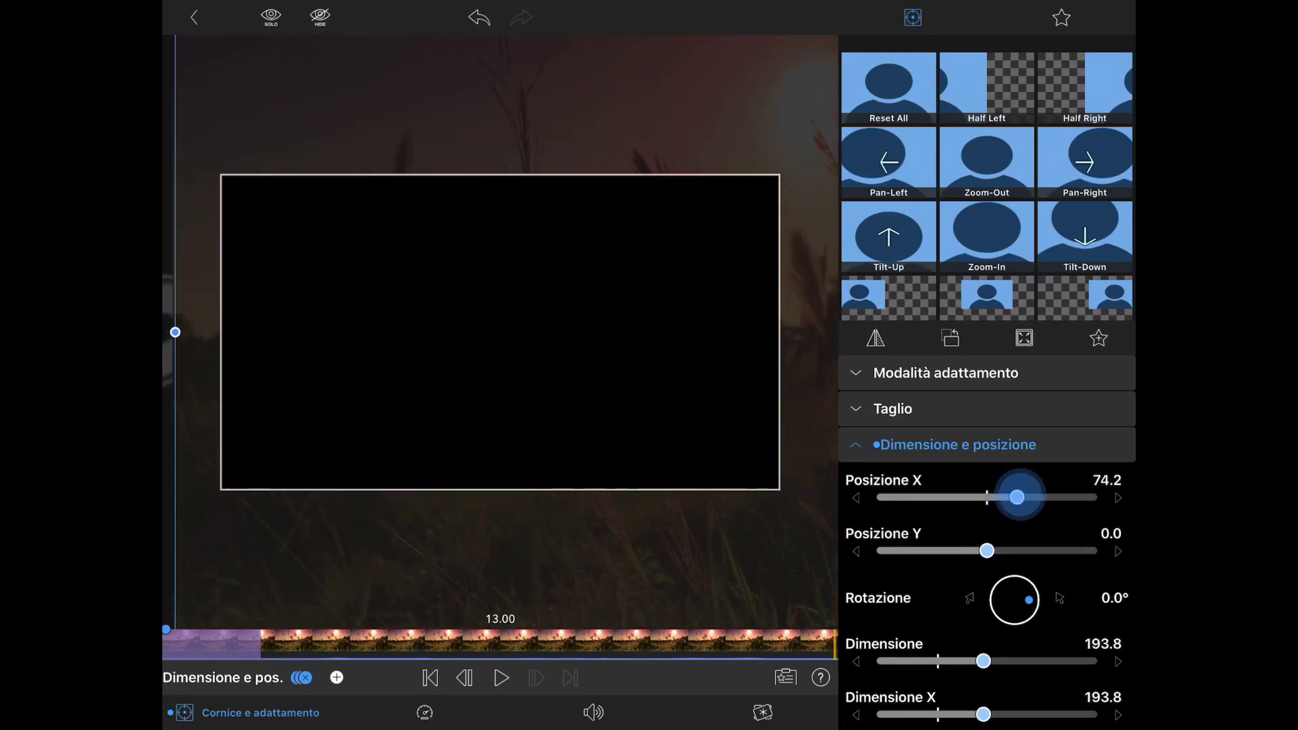
pyautogui.click(194, 16)
pyautogui.moveTo(609, 636); pyautogui.dragTo(839, 625)
pyautogui.press('space')
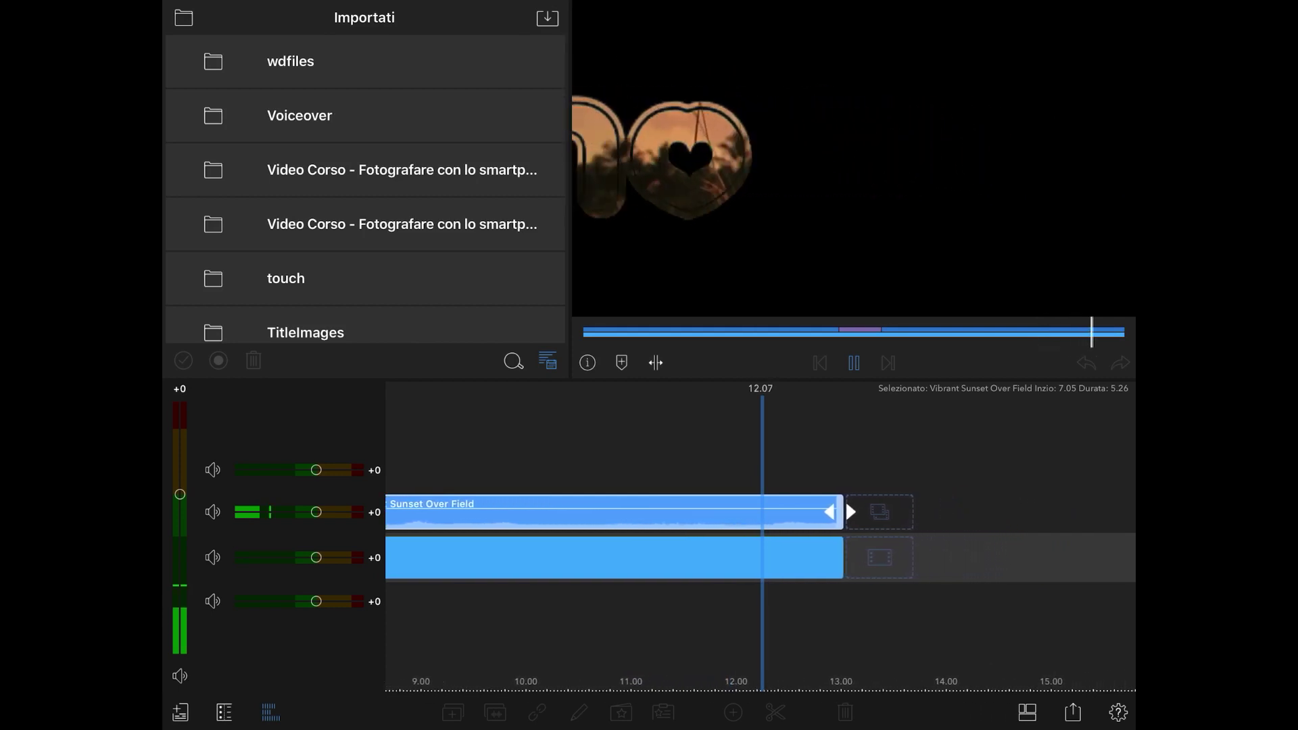
pyautogui.press('space')
pyautogui.moveTo(675, 577)
pyautogui.mouseDown()
pyautogui.moveTo(924, 596)
pyautogui.moveTo(882, 601)
pyautogui.mouseUp()
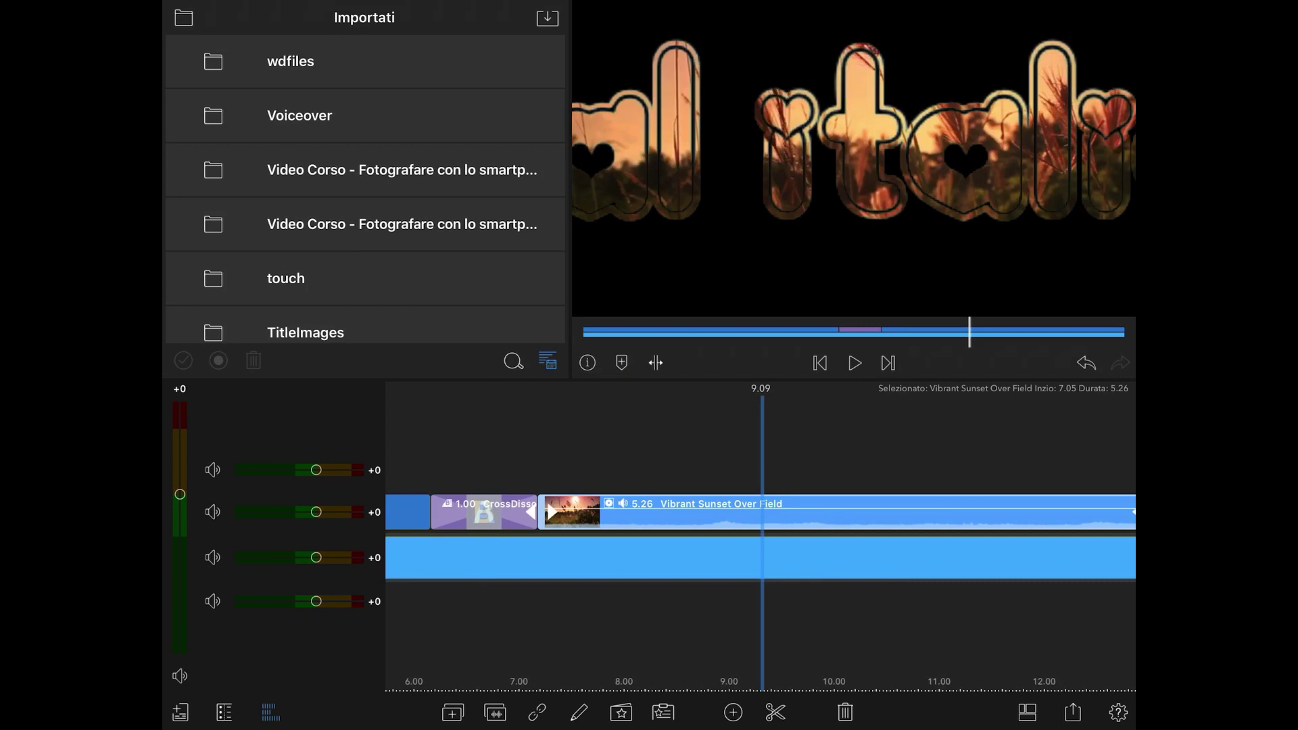
# Step: Reset the sunset clip's fit, then keyframe its start at size 158.7 and Position X -47.9
pyautogui.doubleClick(703, 517)
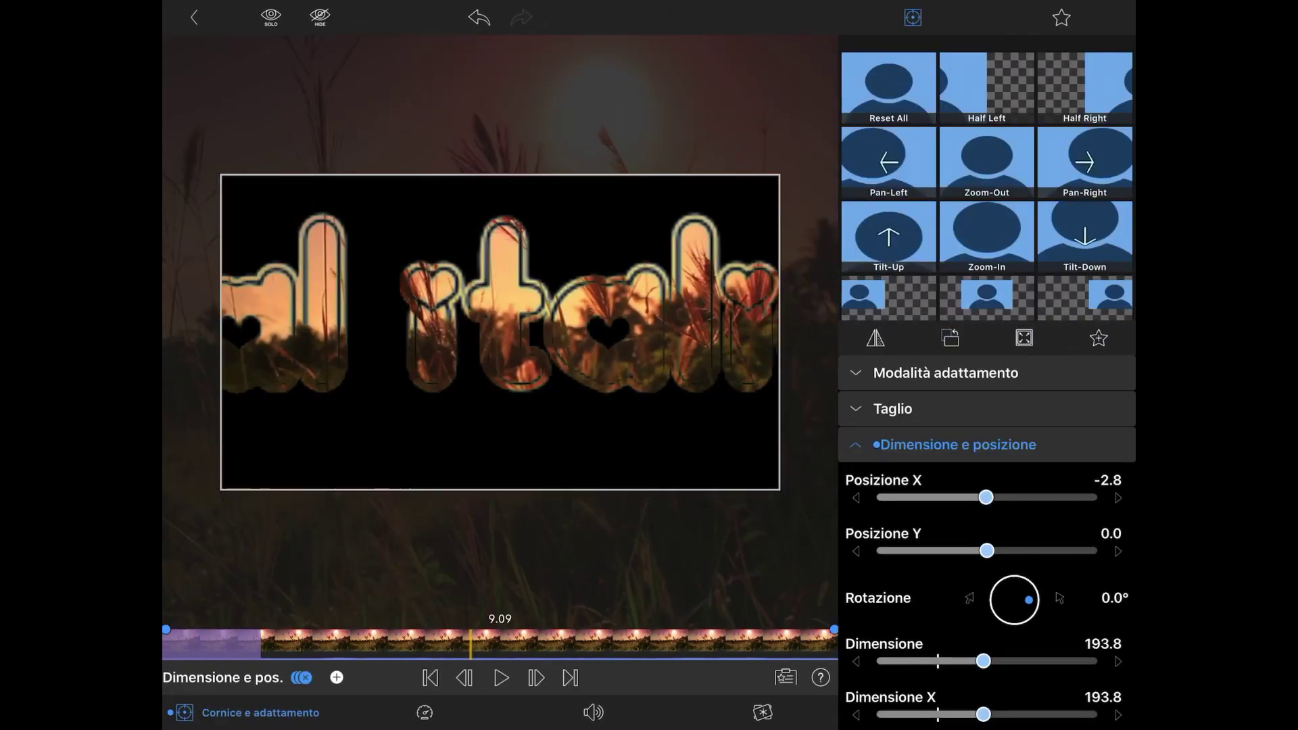
pyautogui.click(1024, 338)
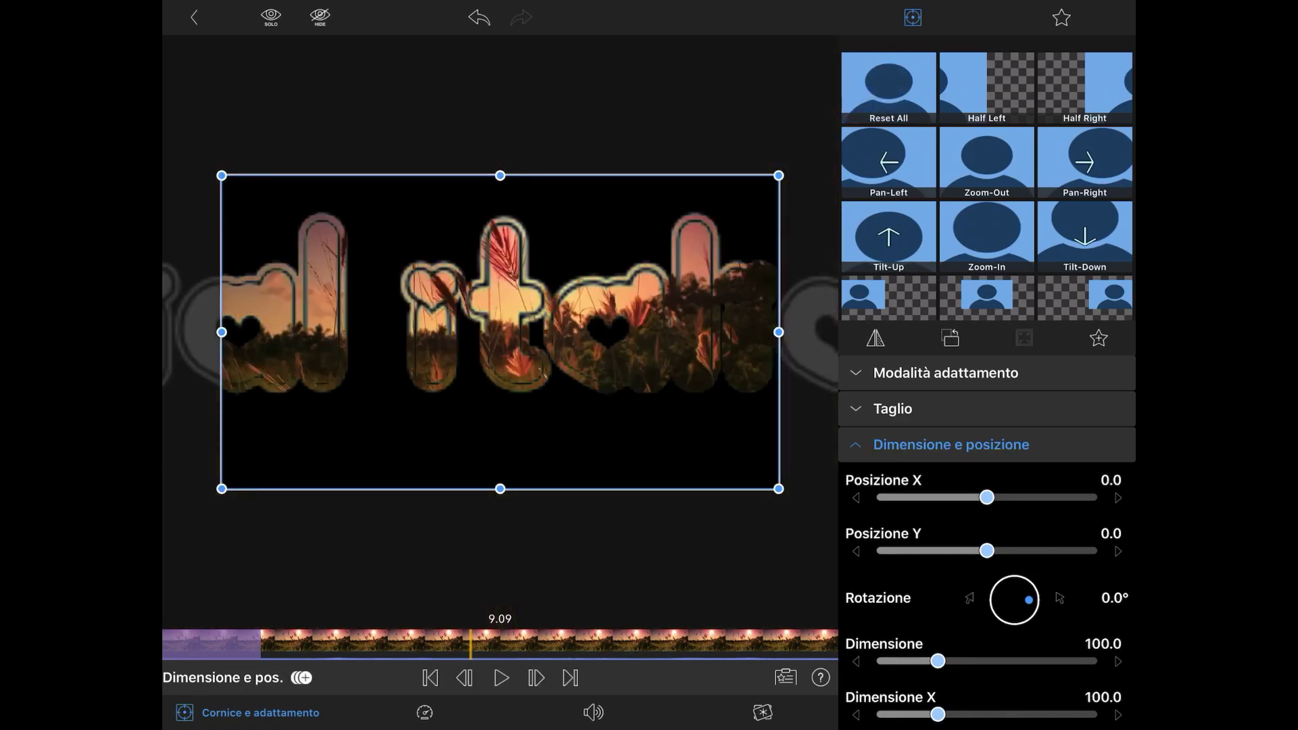
pyautogui.click(430, 677)
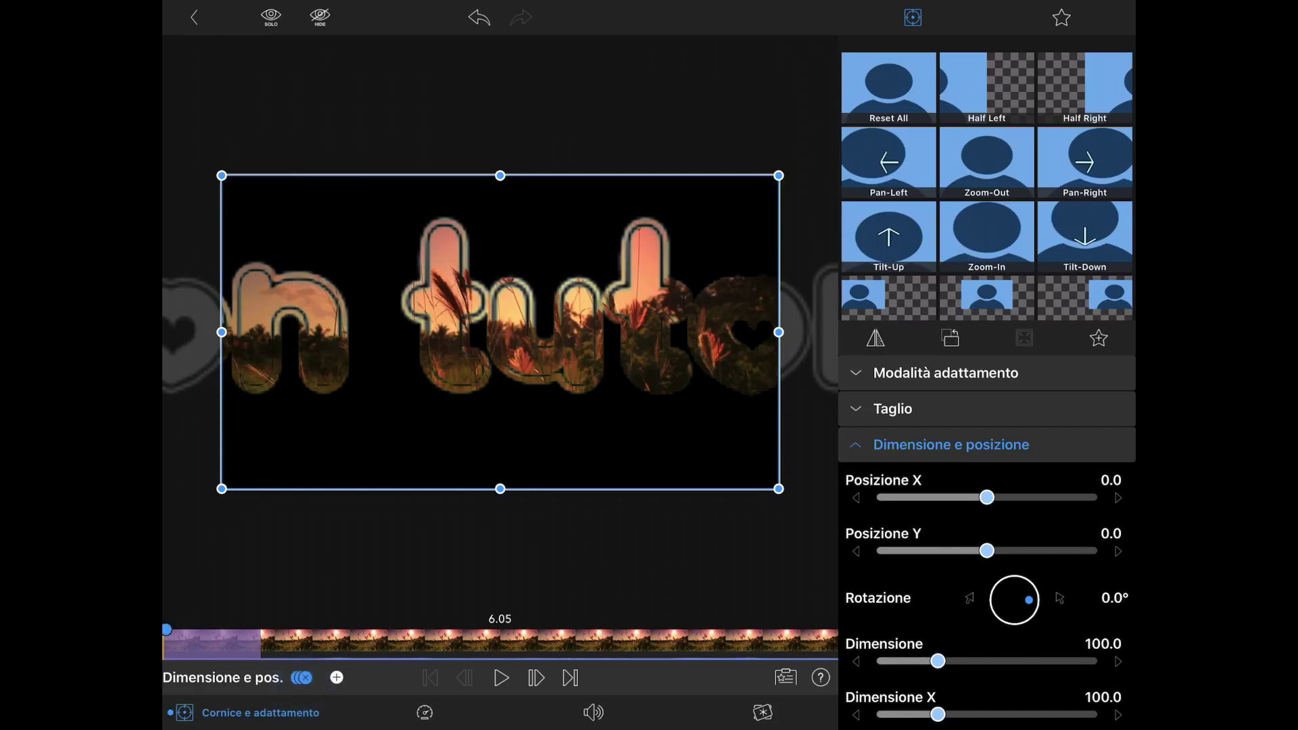
pyautogui.moveTo(938, 661); pyautogui.dragTo(967, 661)
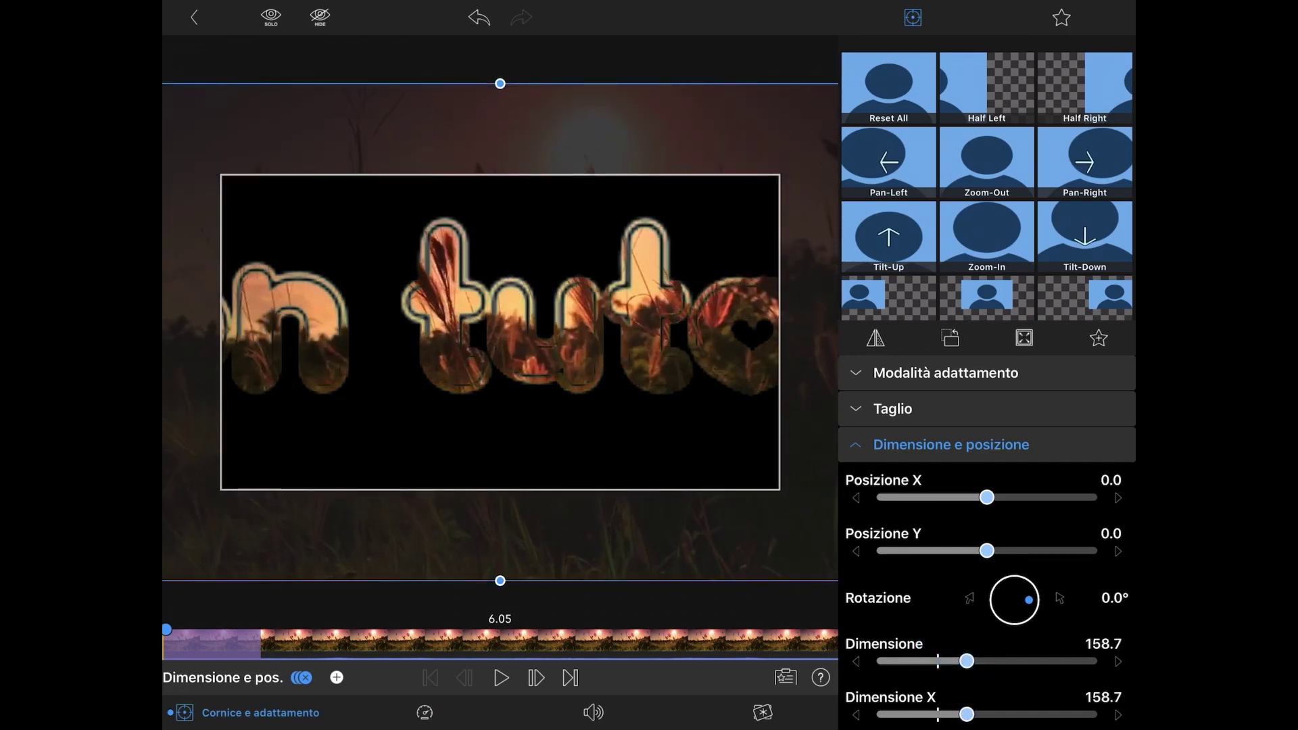
pyautogui.moveTo(987, 497)
pyautogui.mouseDown()
pyautogui.moveTo(1032, 497)
pyautogui.moveTo(968, 497)
pyautogui.mouseUp()
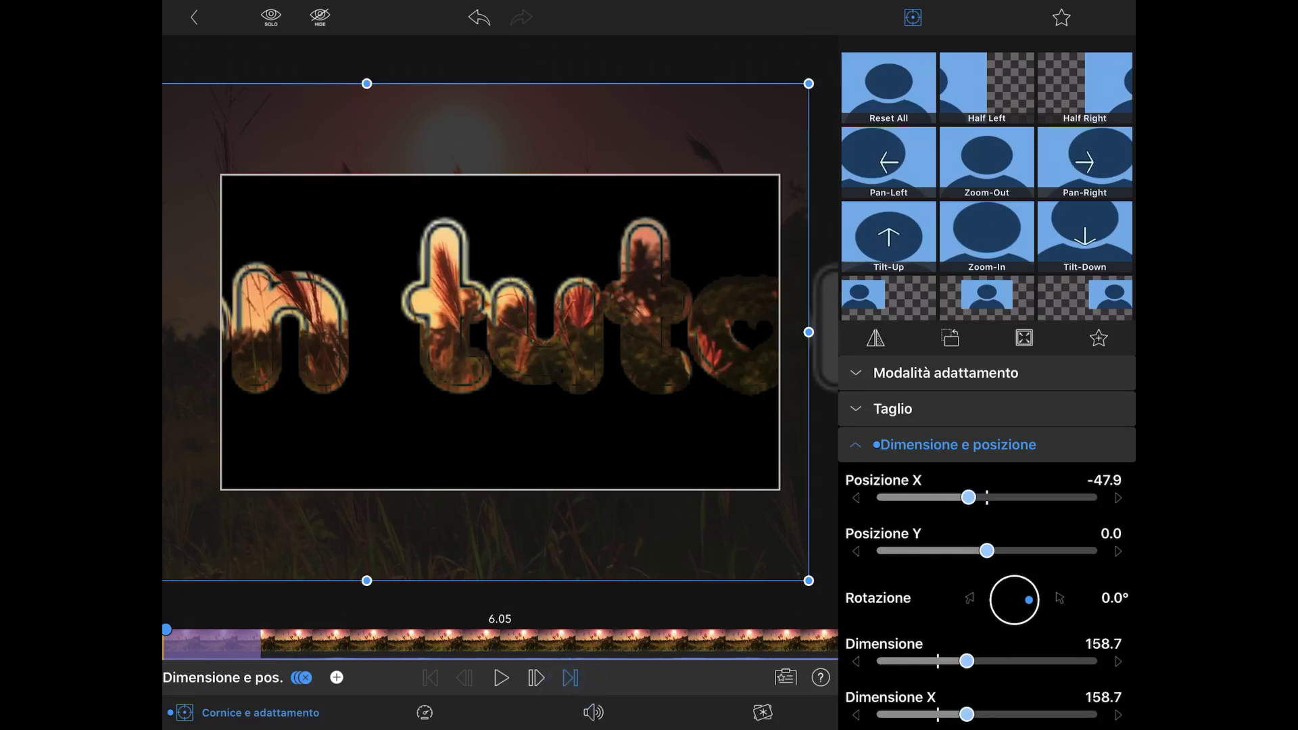
pyautogui.click(337, 677)
# Step: Shift the sunset clip right toward Position X 40.0, keeping its size at 158.7
pyautogui.moveTo(971, 497)
pyautogui.mouseDown()
pyautogui.moveTo(1021, 497)
pyautogui.moveTo(985, 497)
pyautogui.moveTo(1000, 497)
pyautogui.mouseUp()
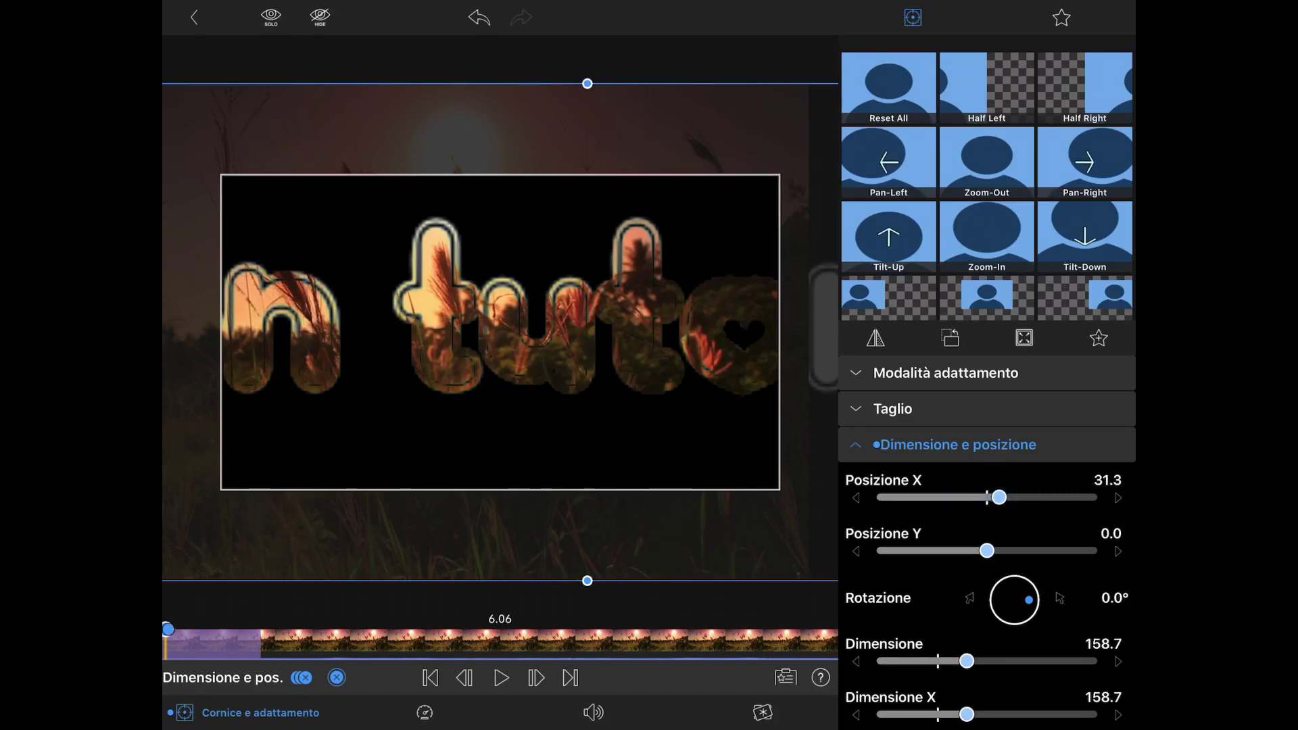